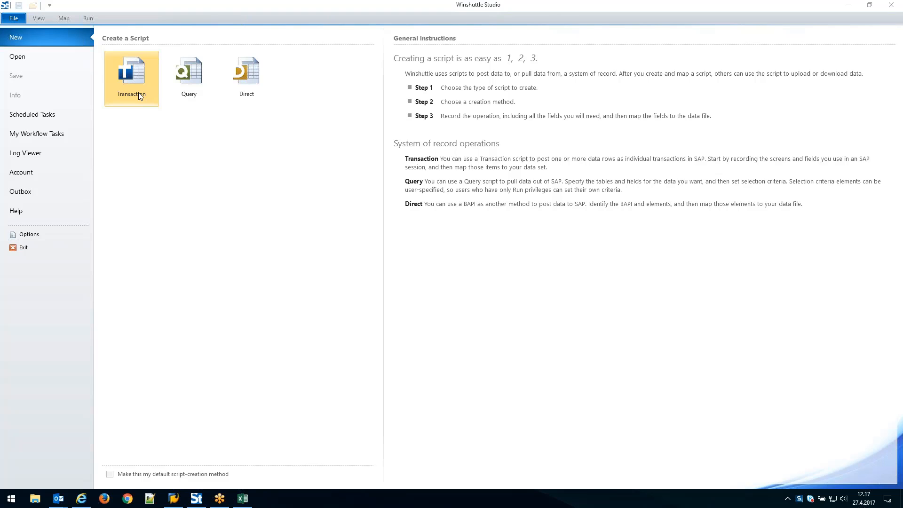
Step: Start an SAP recording for a new Transaction script with transaction code mm02, keeping the Standard recording mode
left_click(138, 92)
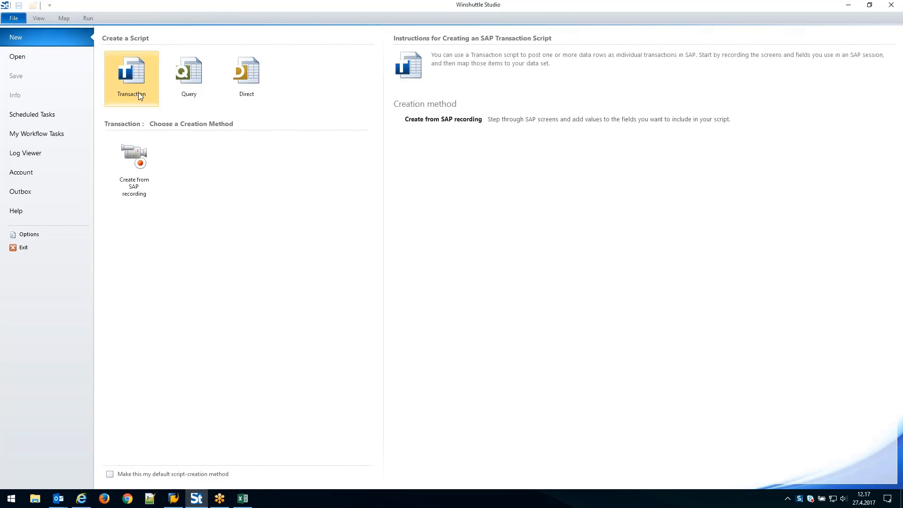
left_click(144, 182)
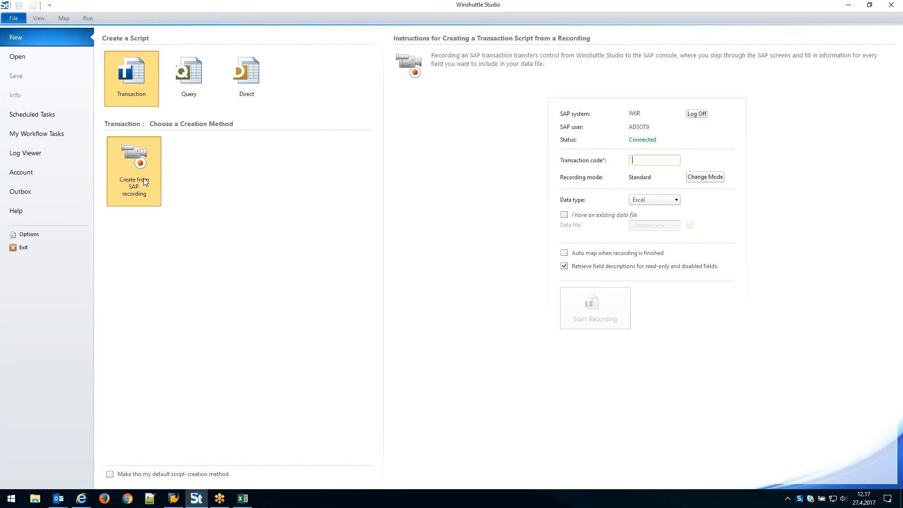
type("mm02")
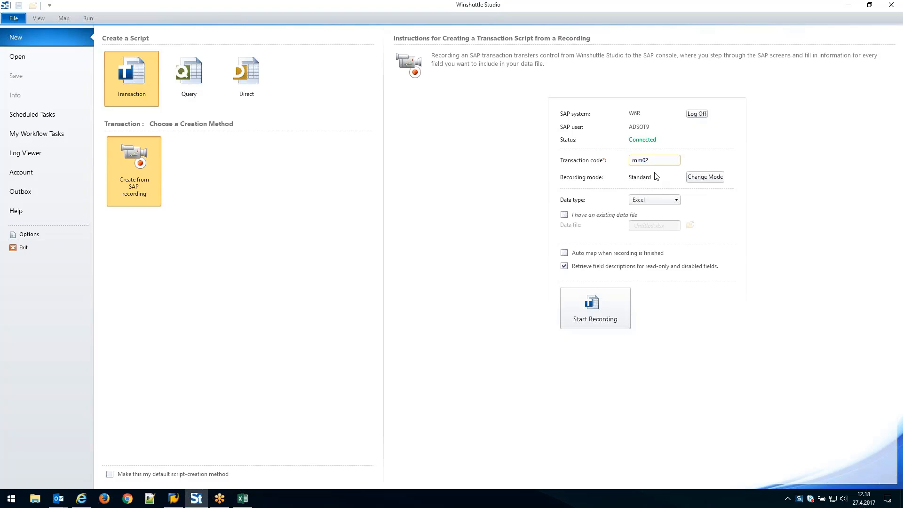
left_click(721, 179)
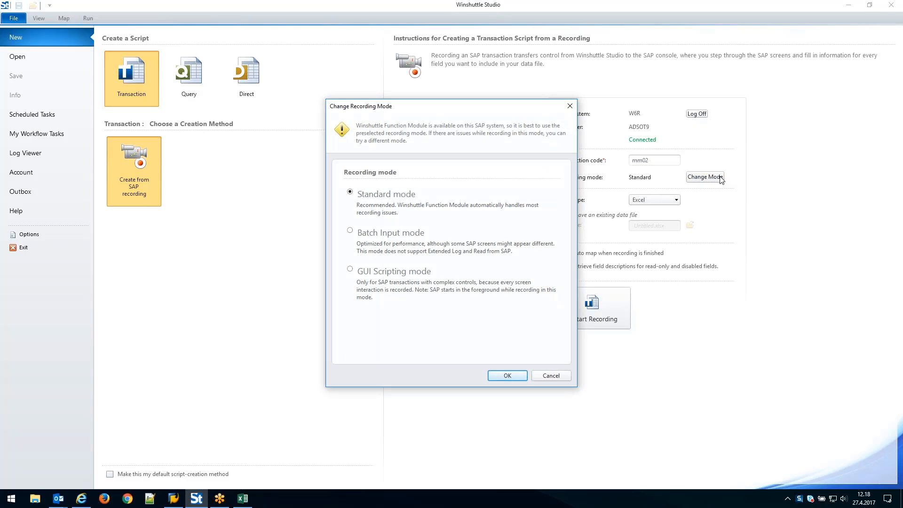
left_click(558, 374)
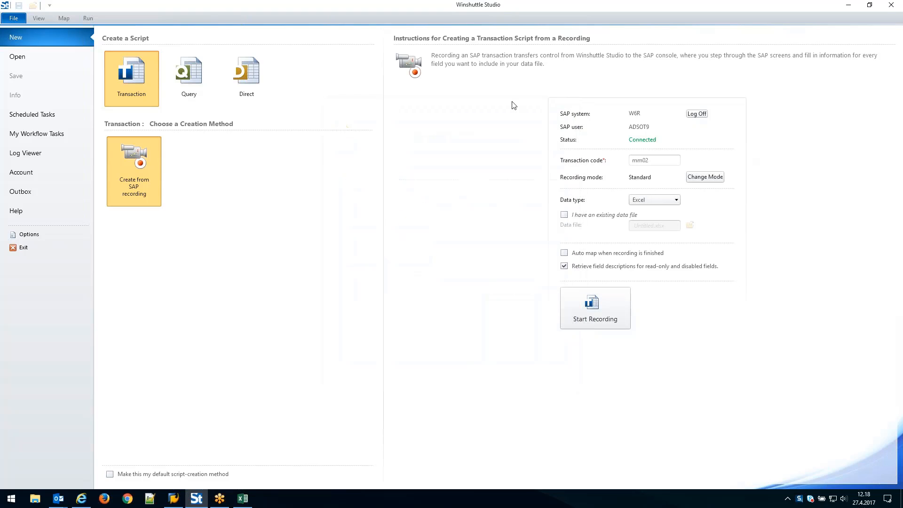
left_click(593, 311)
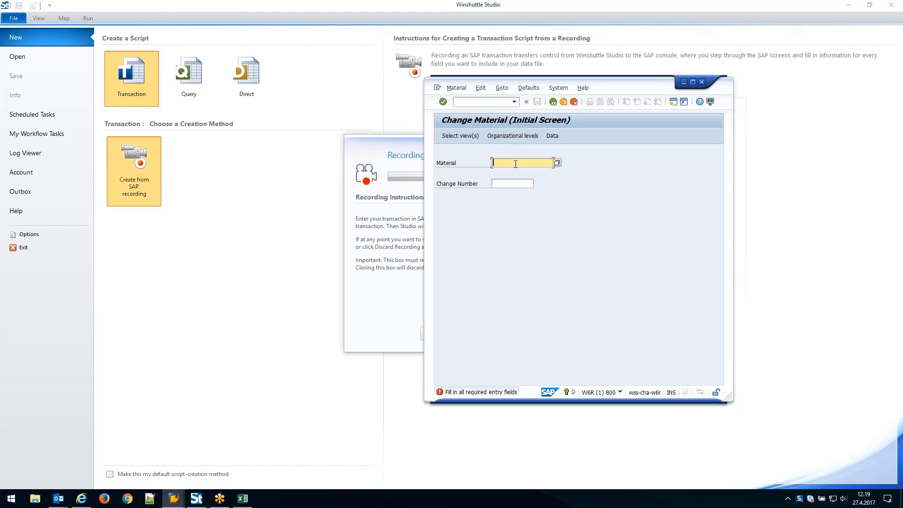
Step: Open material ads401 for change in the Basic Data 1 view
type("ads")
left_click(513, 173)
left_click(461, 136)
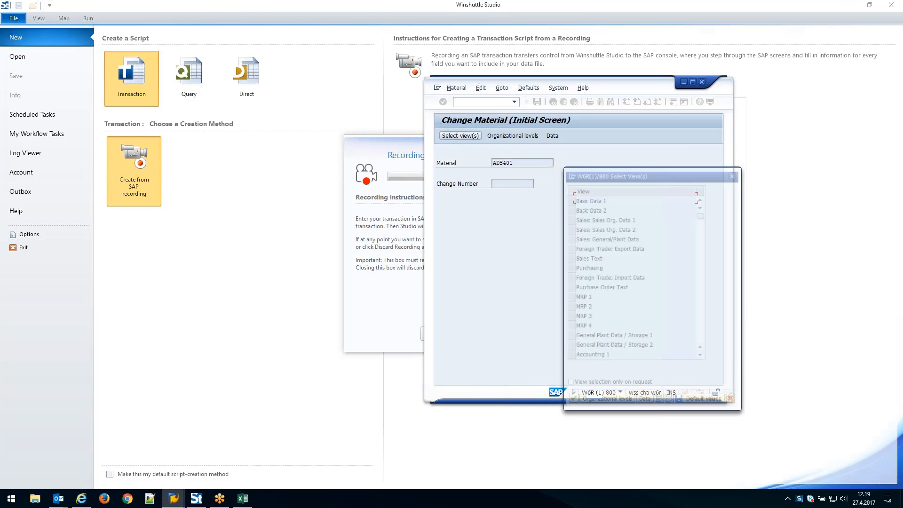
left_click(569, 198)
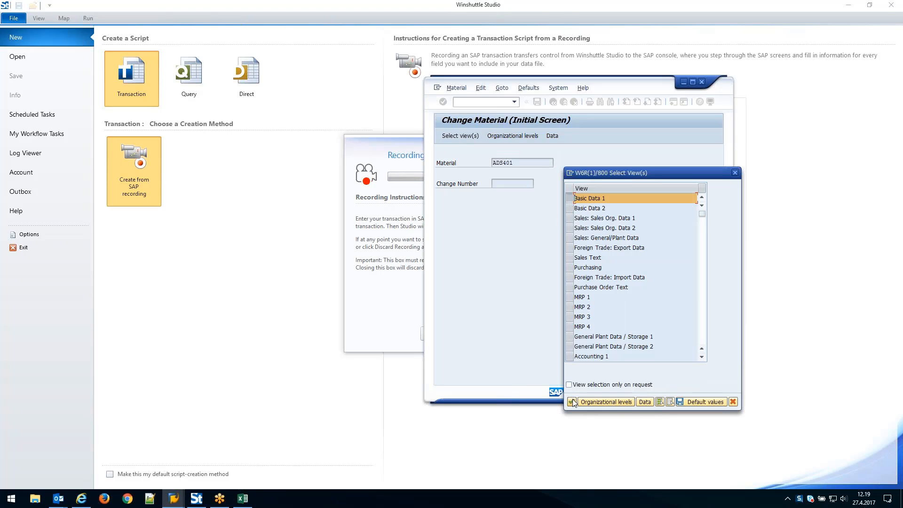
key("Return")
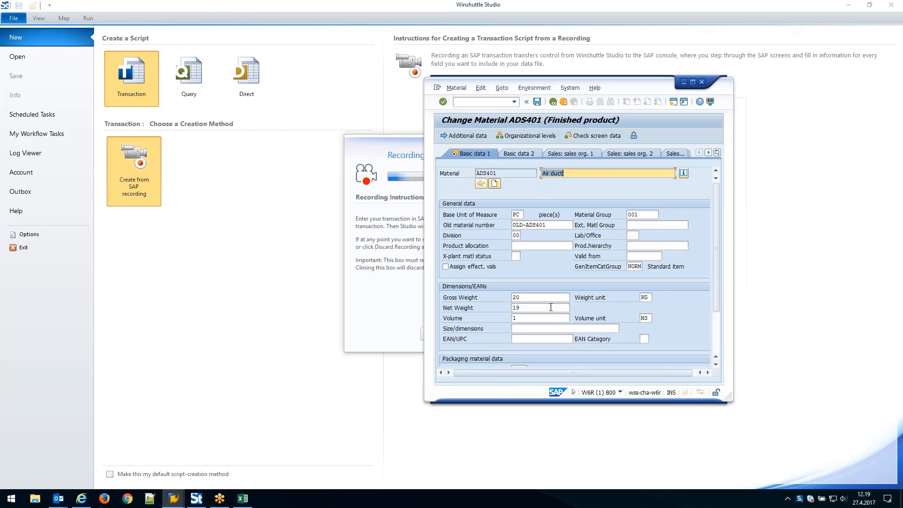
Step: Set the material's gross weight to 21 and net weight to 20, and exit with the data saved
left_click(516, 298)
key("Delete")
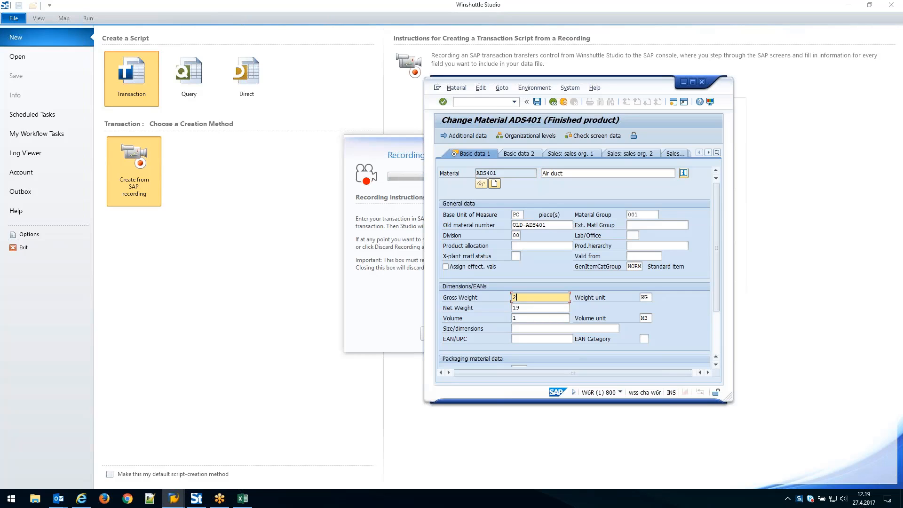
type("1")
key("Tab")
type("20")
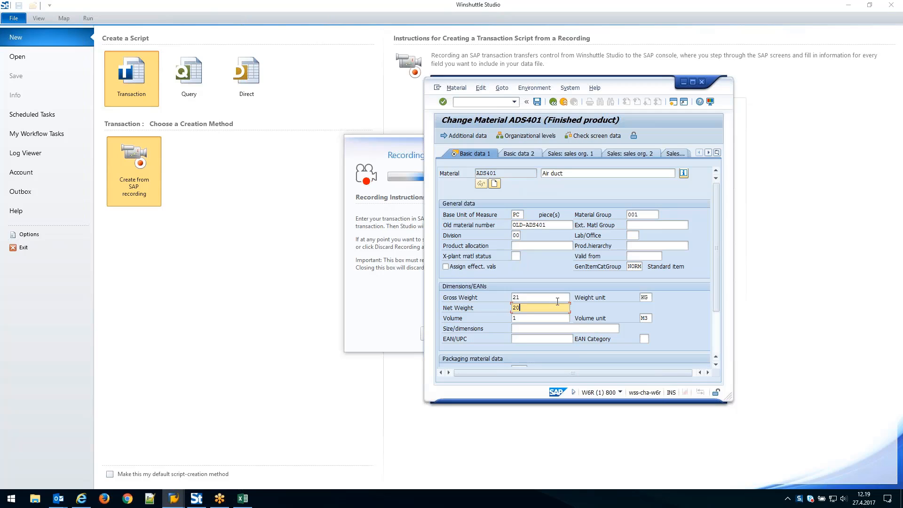
left_click(552, 102)
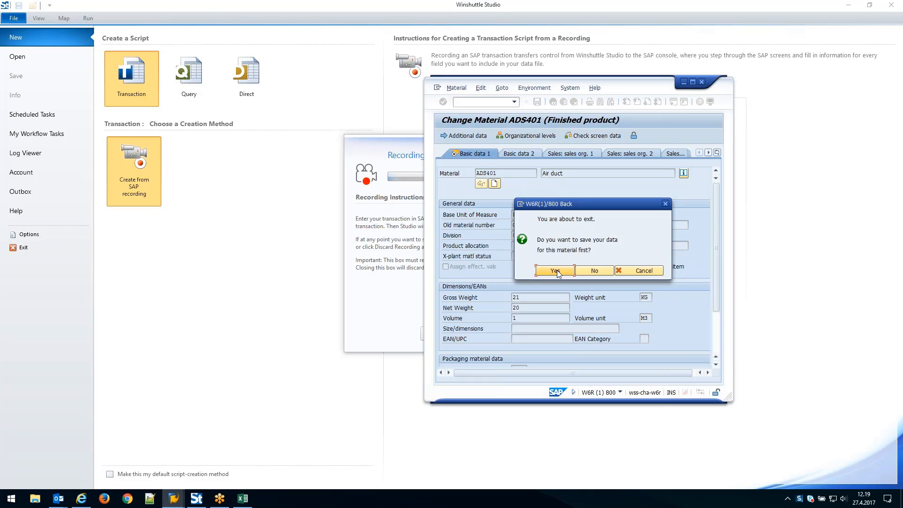
left_click(556, 271)
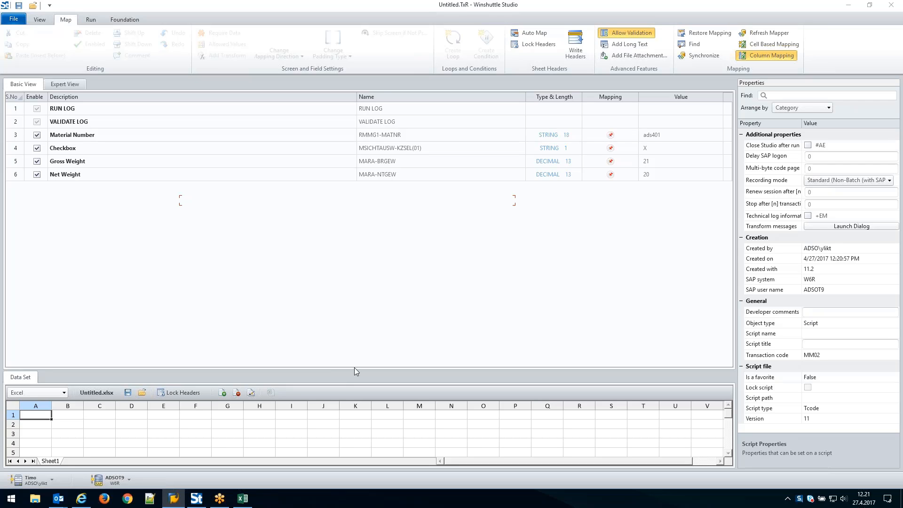
Step: Enlarge the data set area and map Material Number, Gross Weight and Net Weight to columns A, B and C
left_click_drag(355, 370, 351, 323)
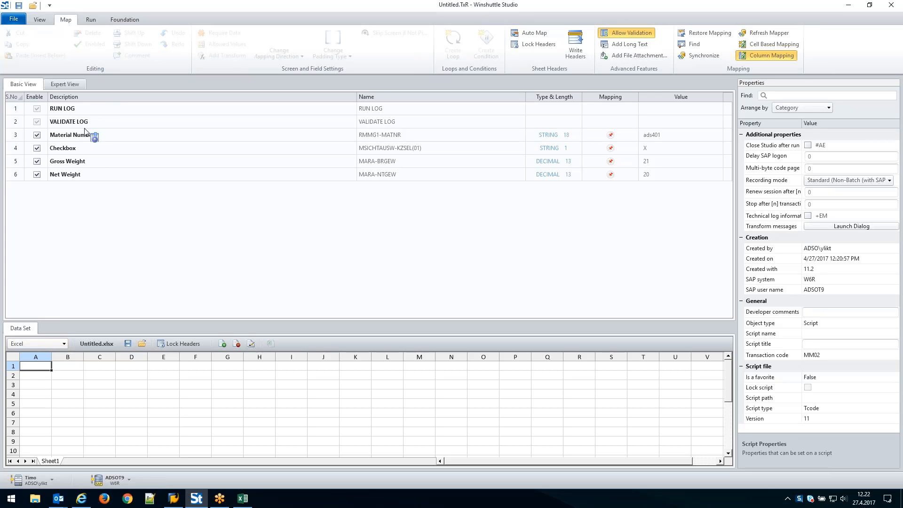
left_click_drag(90, 136, 57, 367)
left_click(106, 368)
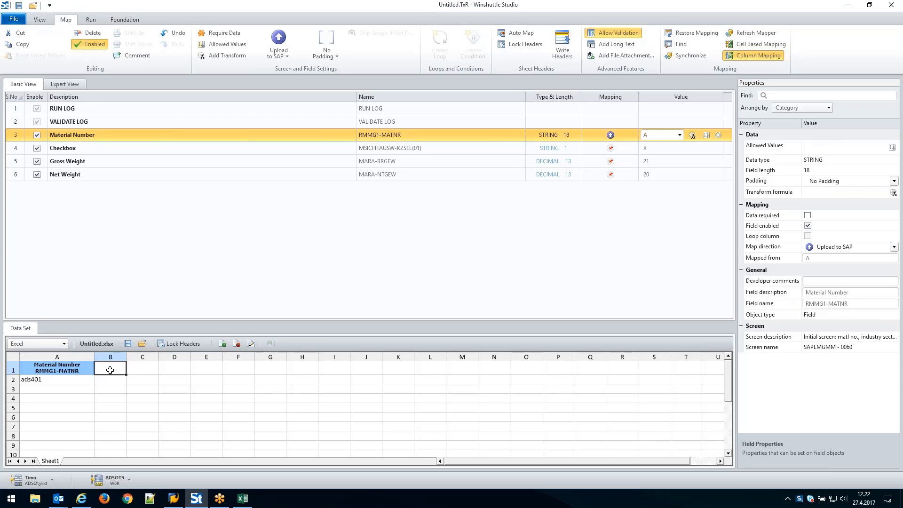
left_click_drag(92, 163, 113, 369)
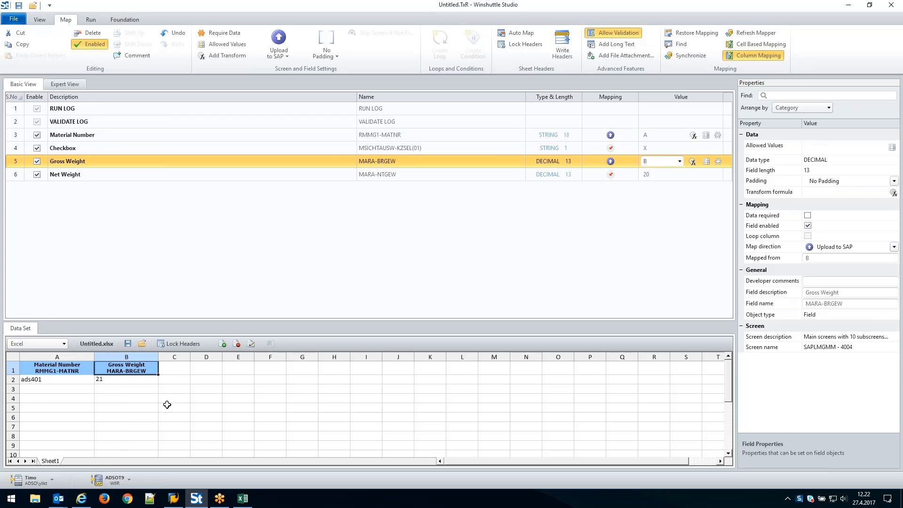
left_click(189, 370)
left_click_drag(189, 370, 90, 176)
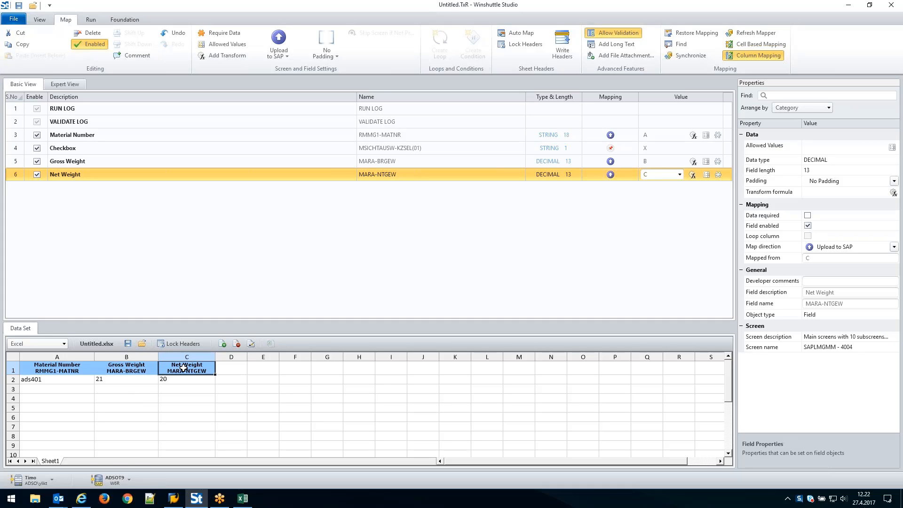
Step: Swap the weight mappings so Gross Weight uses column C and Net Weight uses column B
left_click_drag(185, 368, 71, 165)
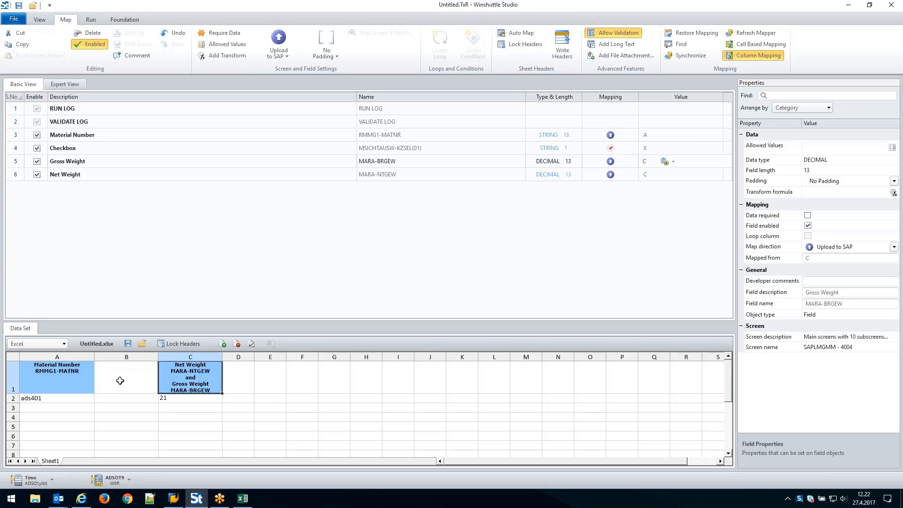
left_click_drag(120, 380, 81, 175)
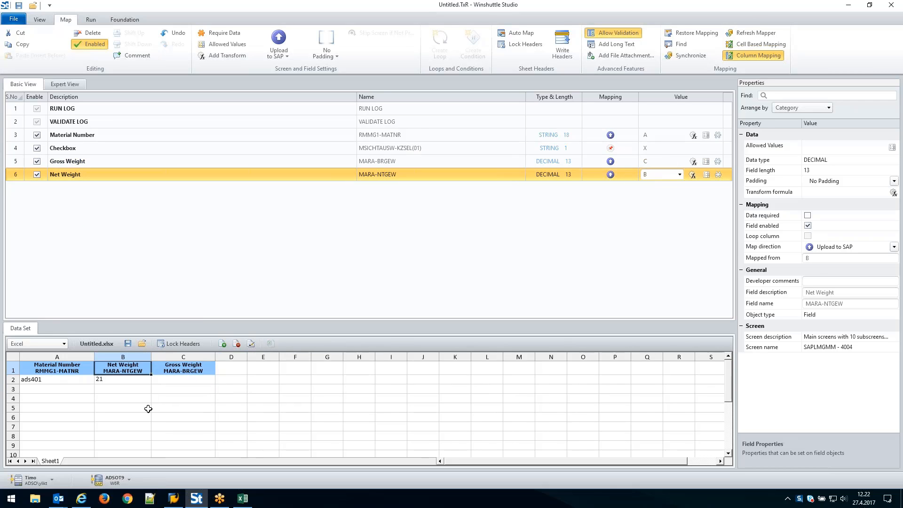
left_click(185, 356)
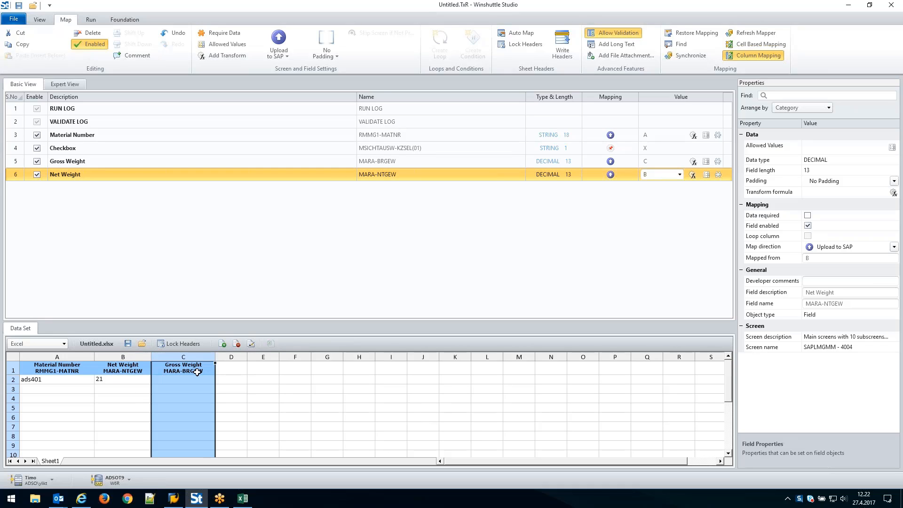
left_click(195, 365)
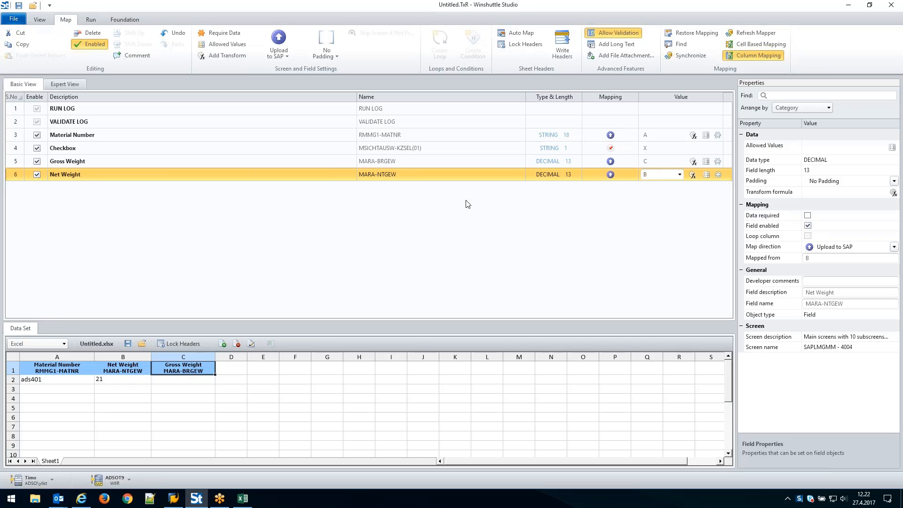
Step: Remap Gross Weight by inserting it before the Net Weight column B
left_click(107, 160)
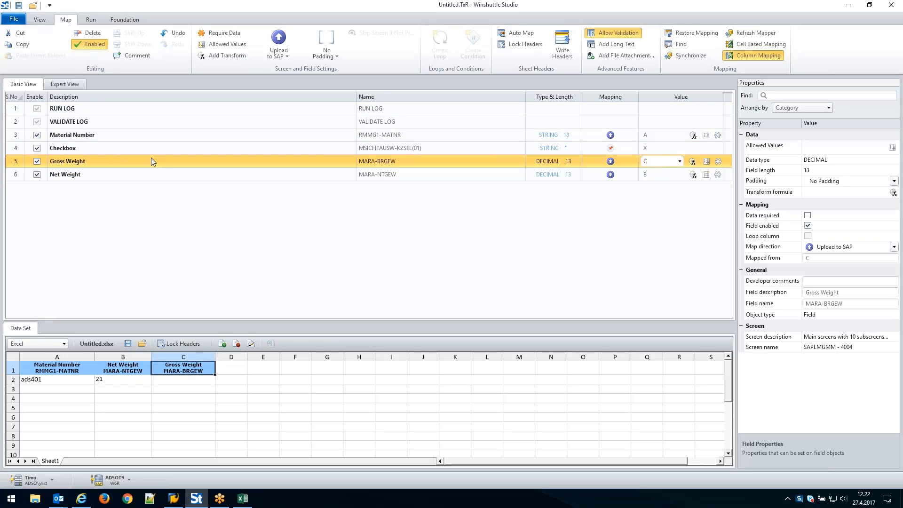
left_click(680, 162)
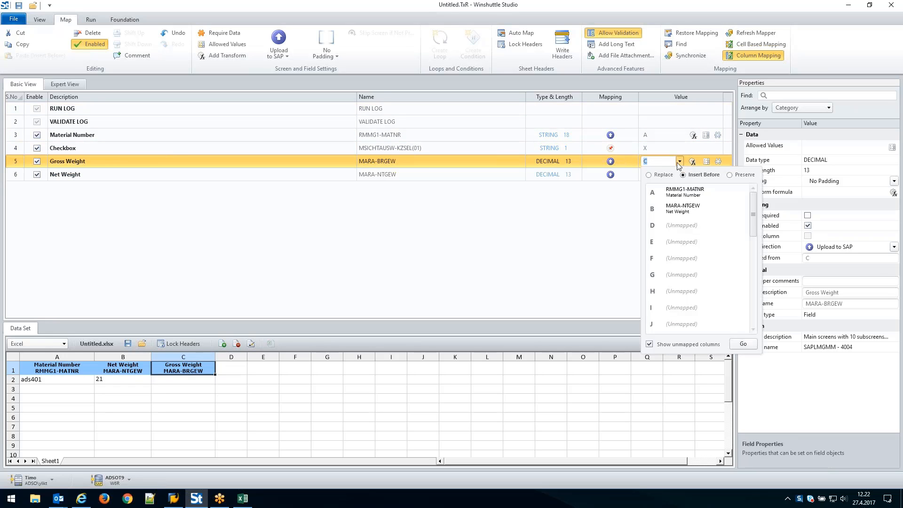
left_click(683, 209)
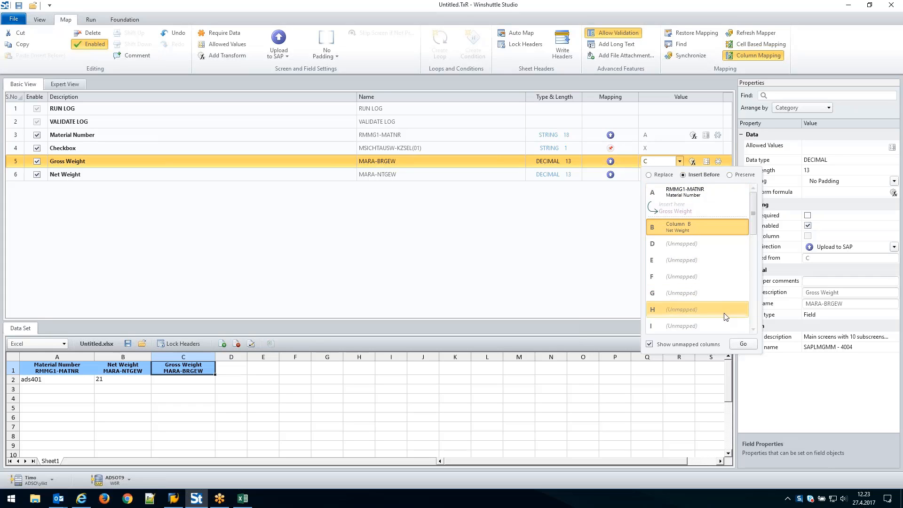
left_click(744, 345)
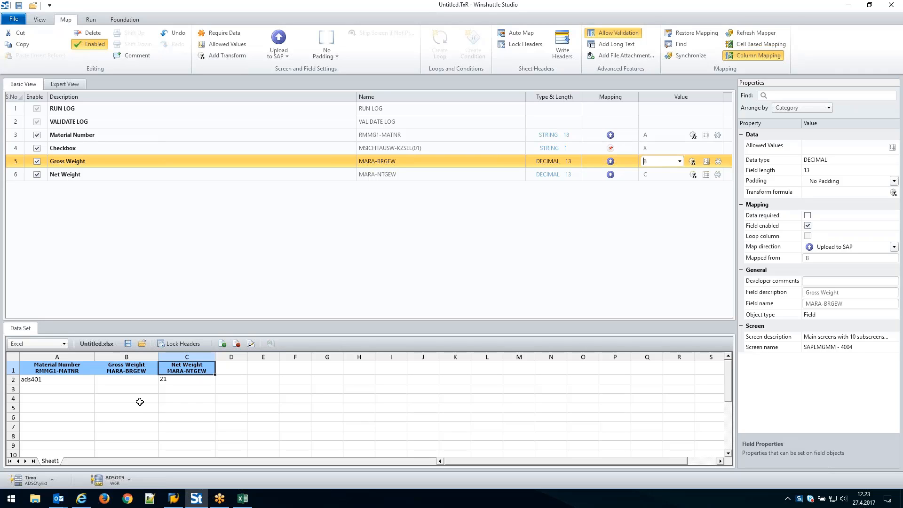
Step: Remove the technical field name from the Gross Weight header in cell B1, leaving only the description
left_click(146, 370)
left_click(145, 371)
left_click_drag(146, 371, 104, 371)
key("Delete")
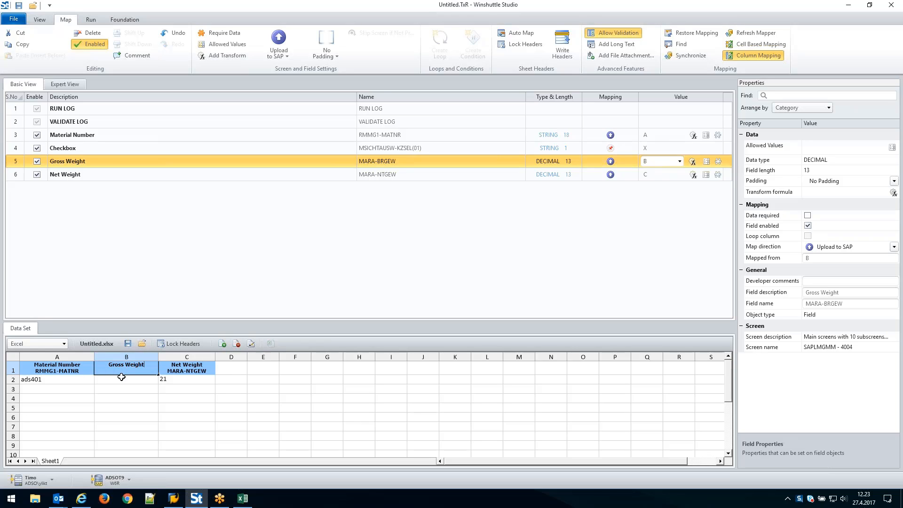
left_click(121, 377)
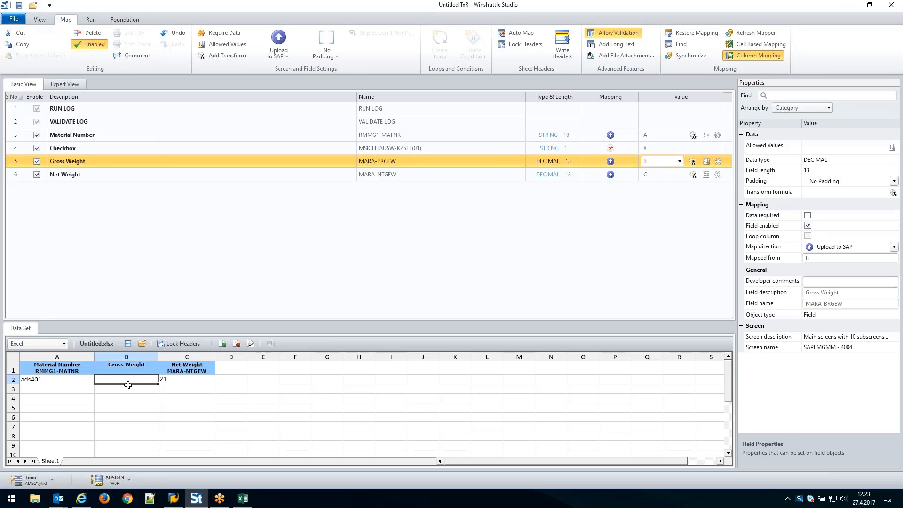
Step: Enter 20 as the gross weight in cell B2 and slightly narrow columns B and C
double_click(136, 378)
type("20")
left_click(136, 391)
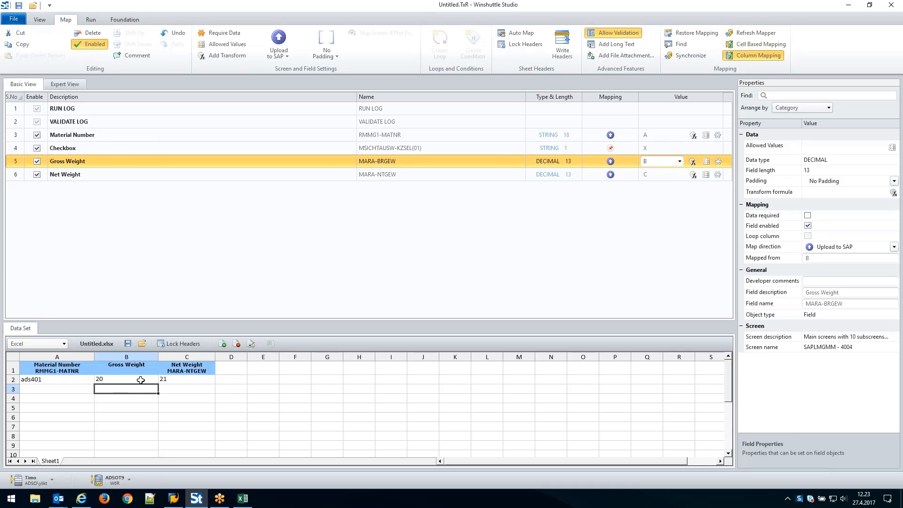
left_click_drag(159, 357, 146, 357)
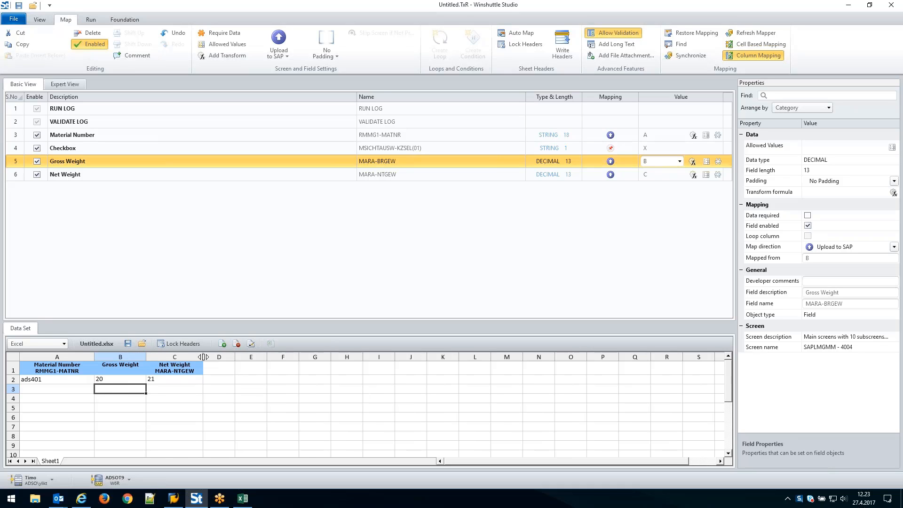
left_click_drag(203, 357, 203, 357)
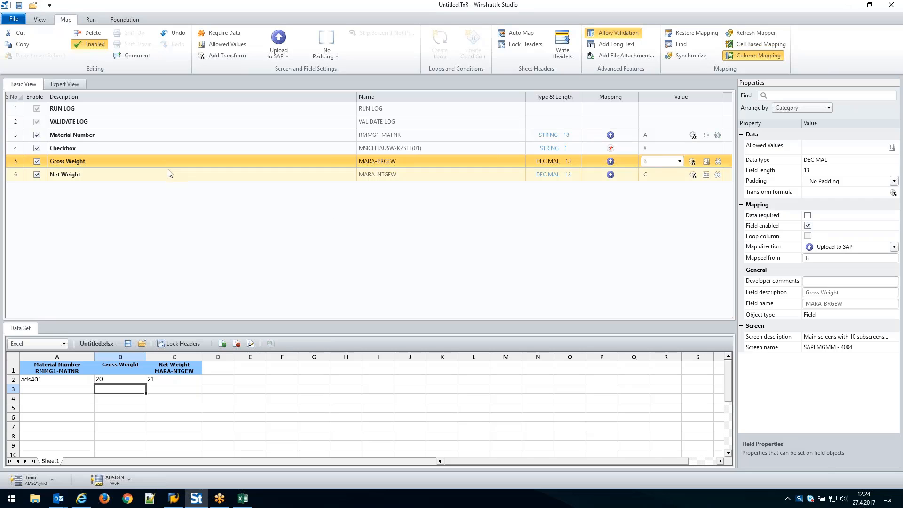
Step: Switch the script to Expert View and temporarily hide the Properties and Data Set panels to examine all recorded screens and fields
left_click(66, 86)
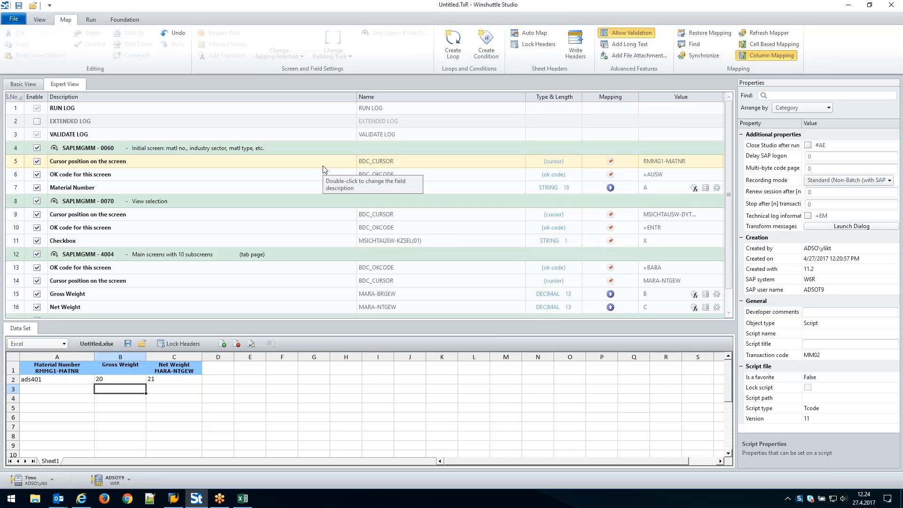
left_click(41, 23)
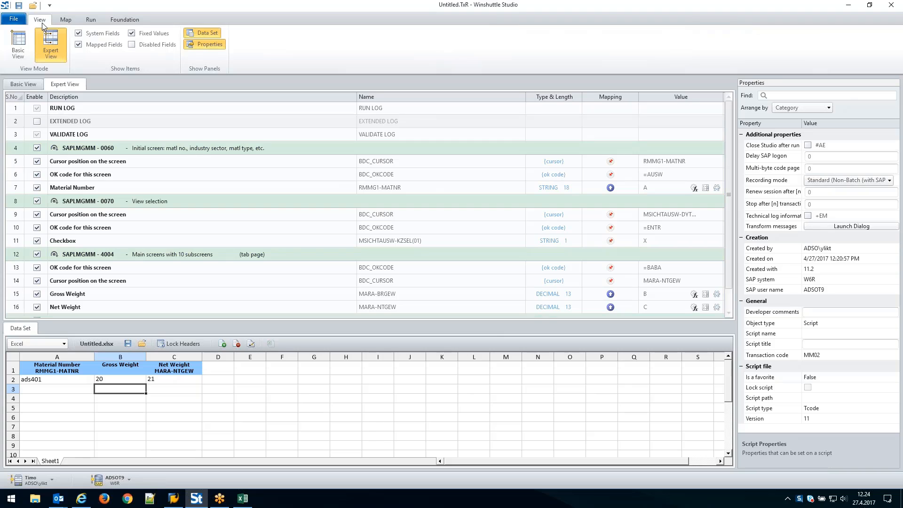
left_click(204, 46)
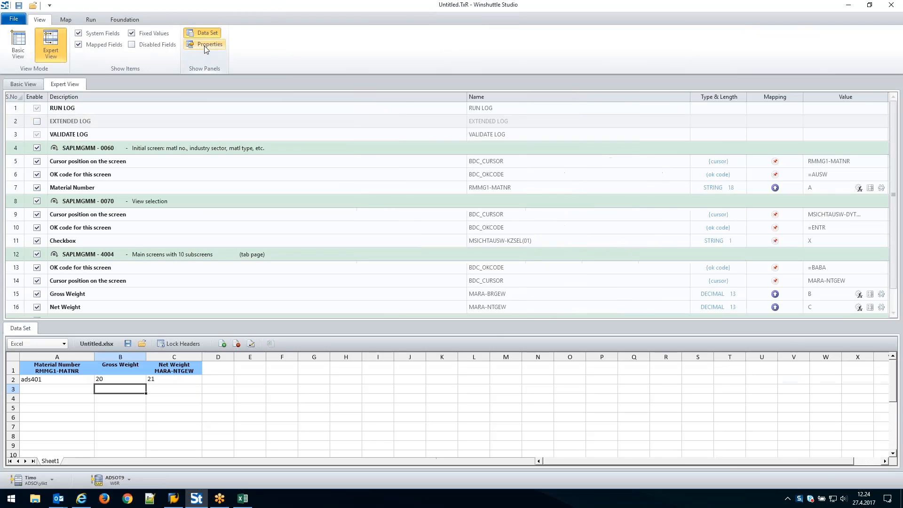
left_click(204, 34)
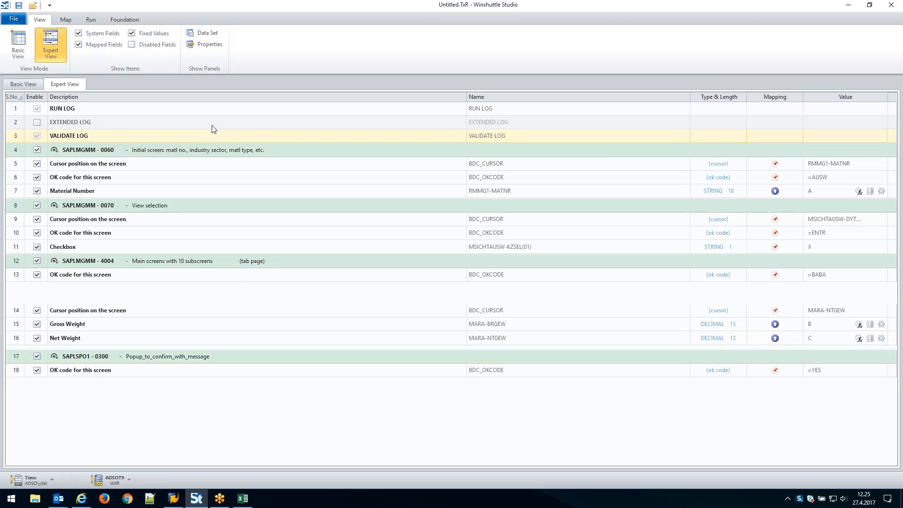
left_click(203, 36)
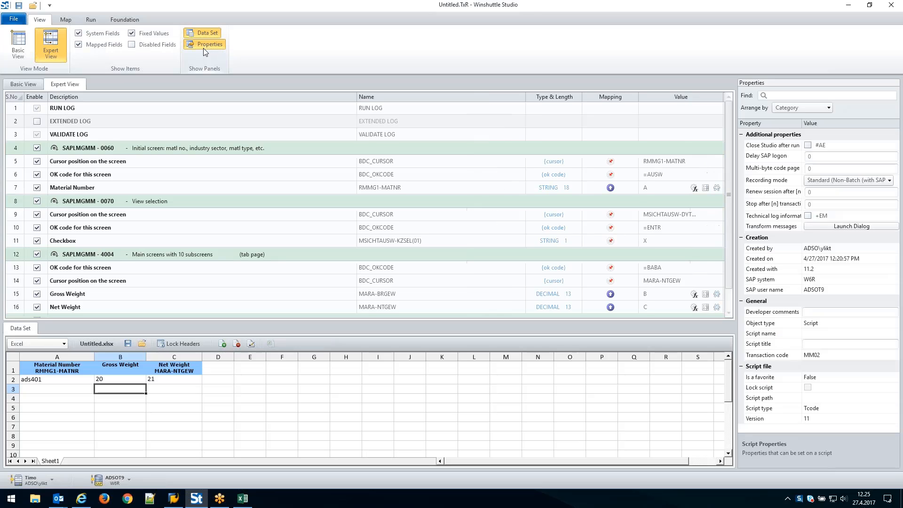
Step: Start a loop on the SAPLMGMM - 4004 main screen and compare the multiple-sheet and single-sheet loop types
left_click(203, 47)
left_click(66, 20)
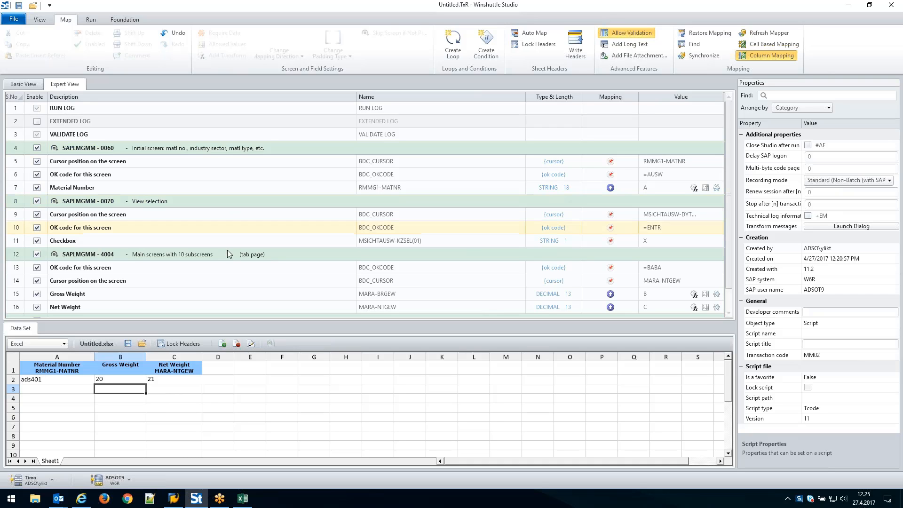
scroll(248, 255, "down", 1)
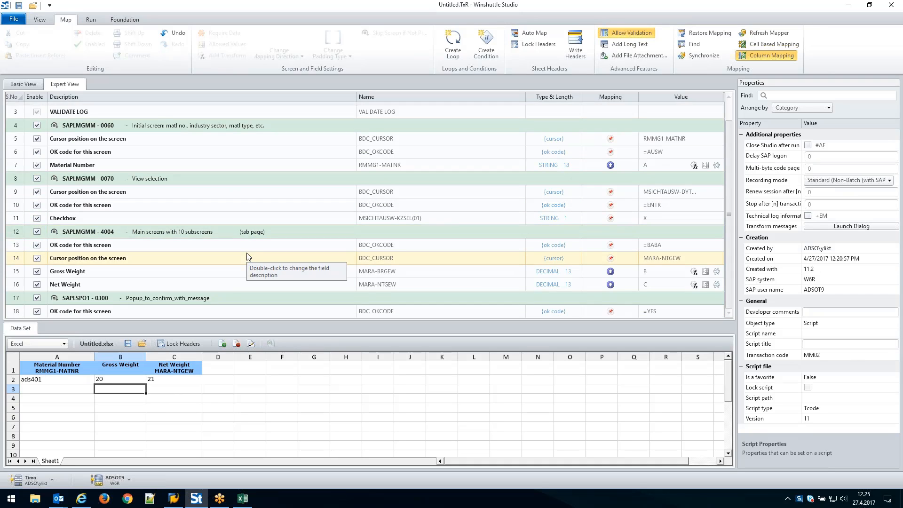
left_click(276, 233)
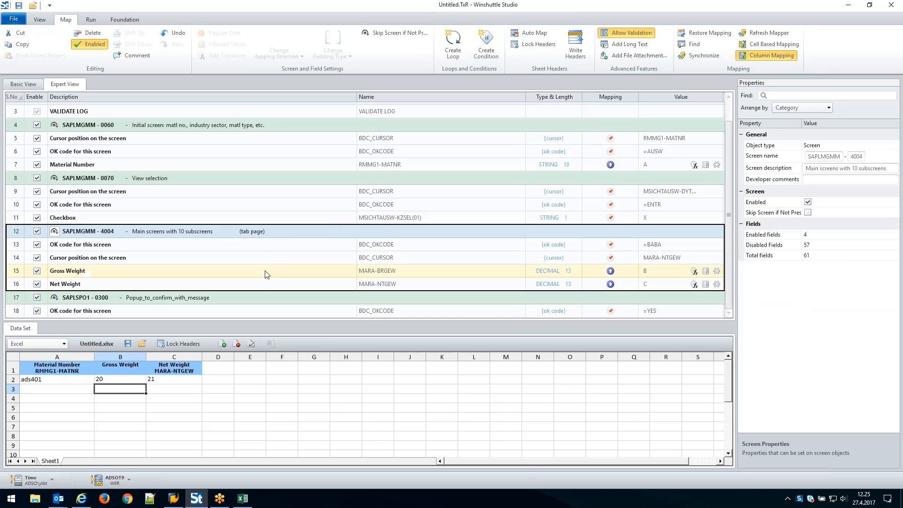
left_click(450, 44)
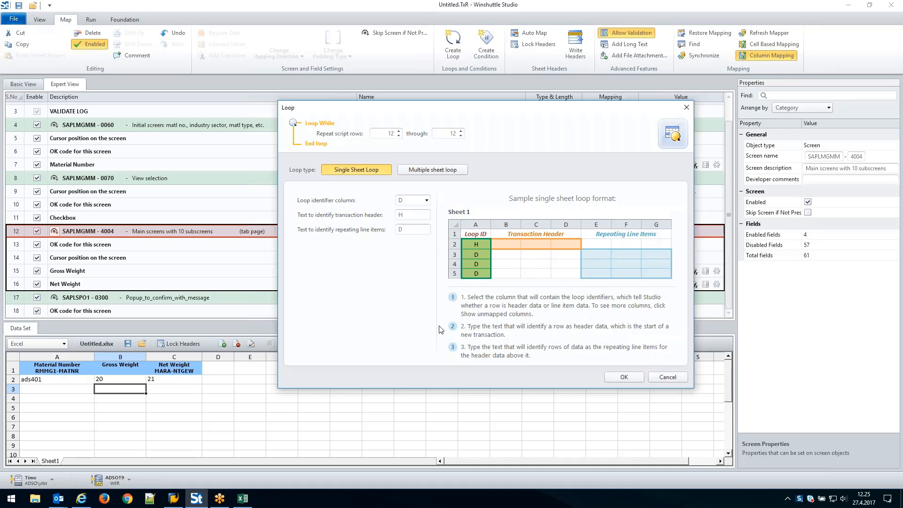
left_click(417, 171)
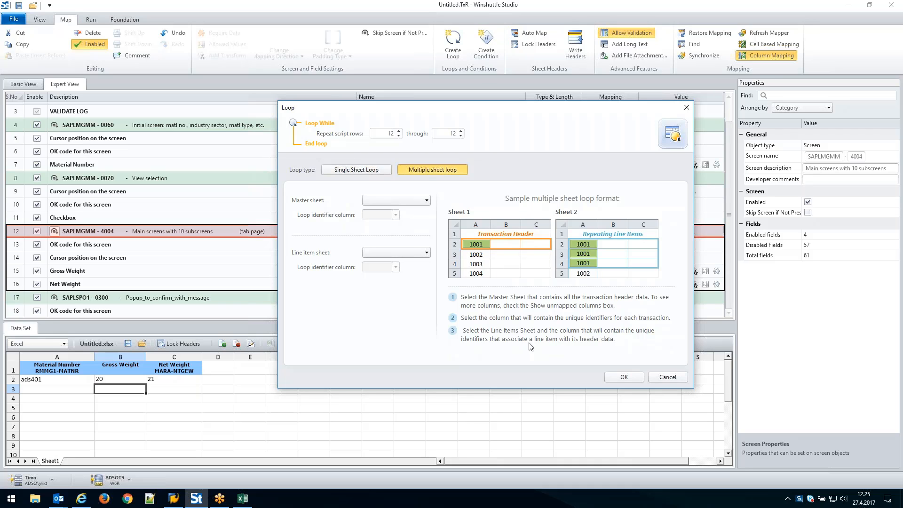
left_click(360, 173)
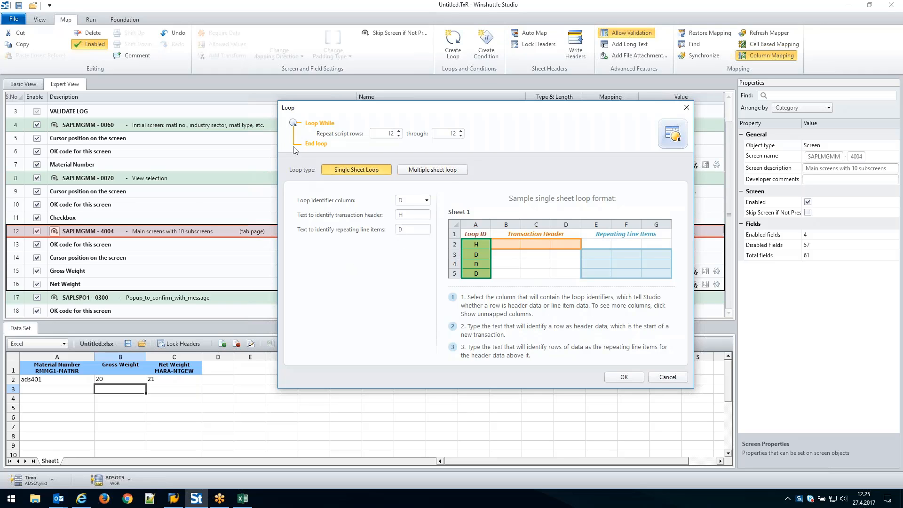
Step: Try extending the single-sheet loop to cover script rows 12 through 16, and discard the loop
left_click(461, 131)
left_click(461, 131)
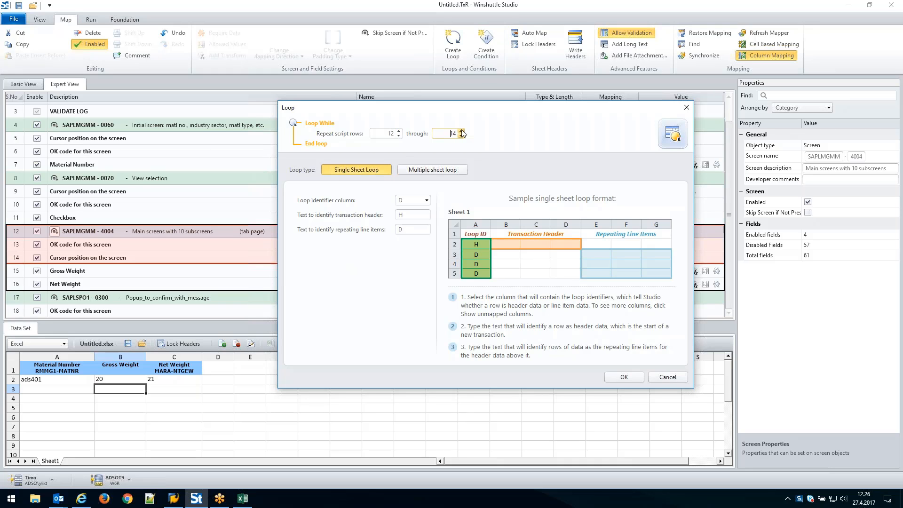
left_click(461, 131)
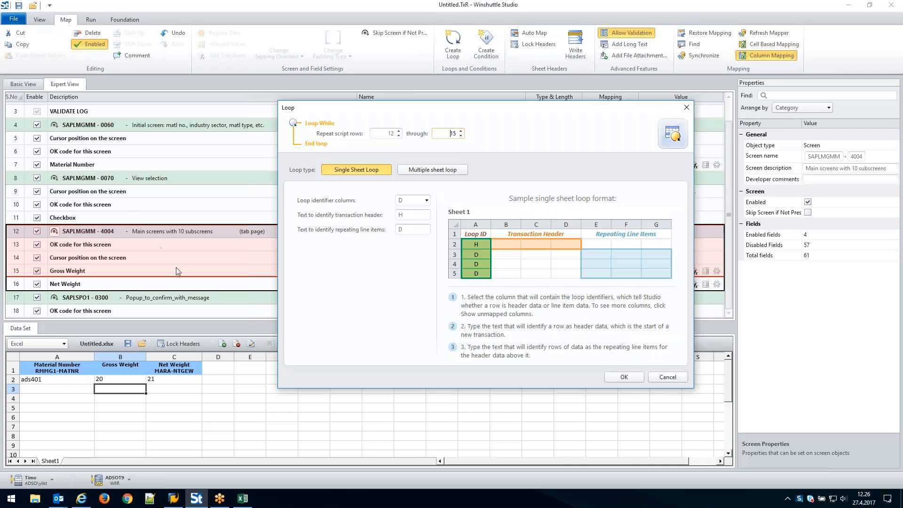
left_click(462, 131)
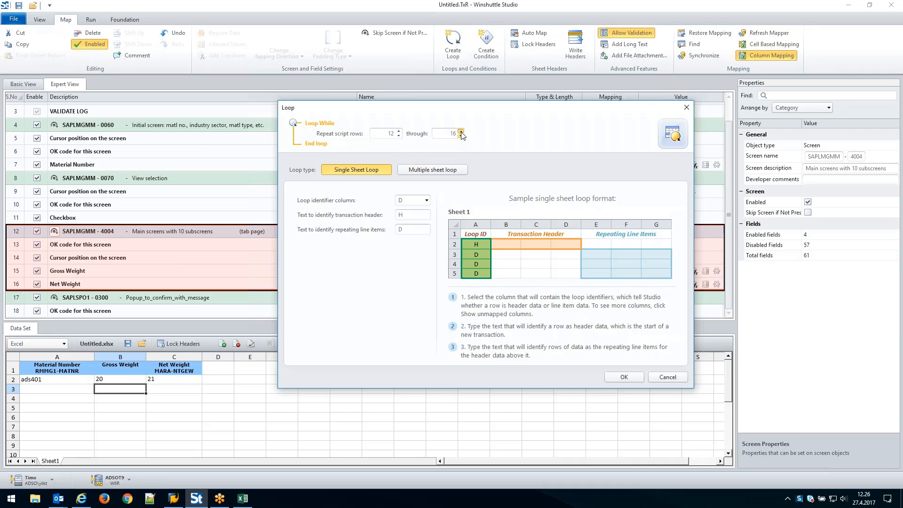
left_click(461, 132)
left_click(461, 131)
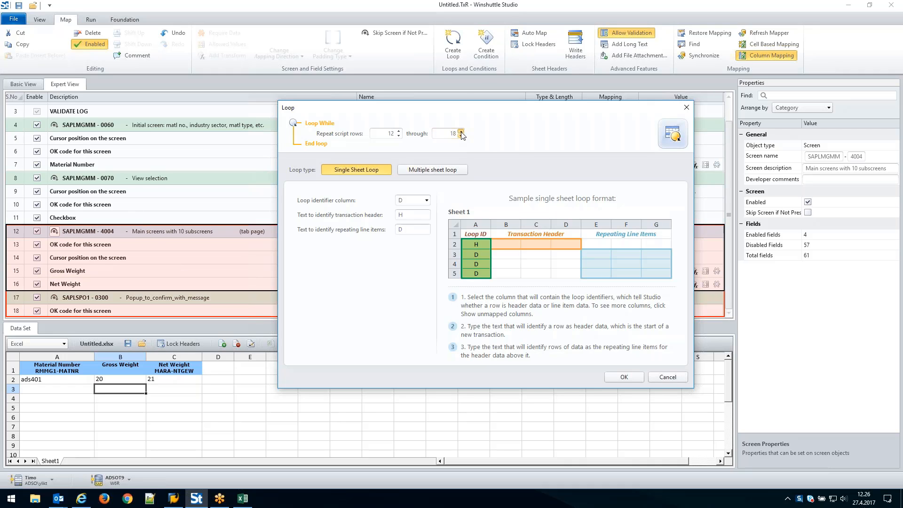
left_click(461, 136)
left_click(461, 136)
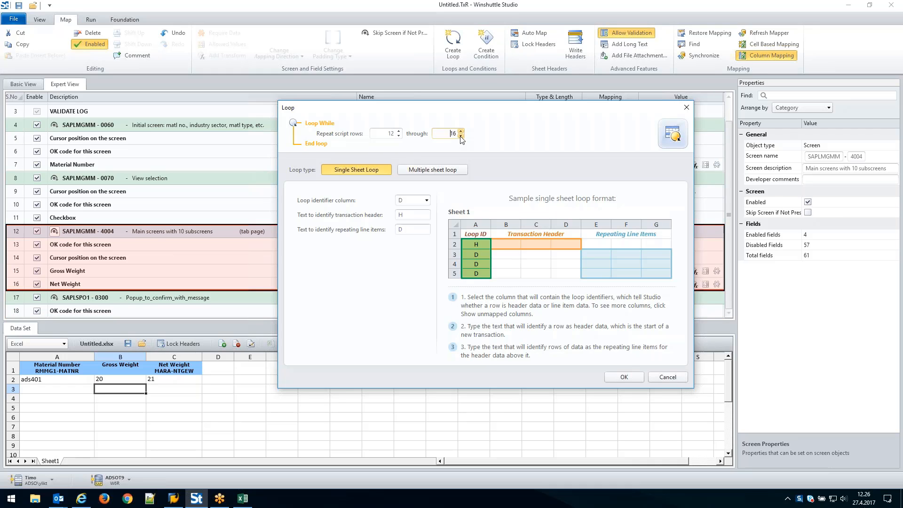
left_click(460, 136)
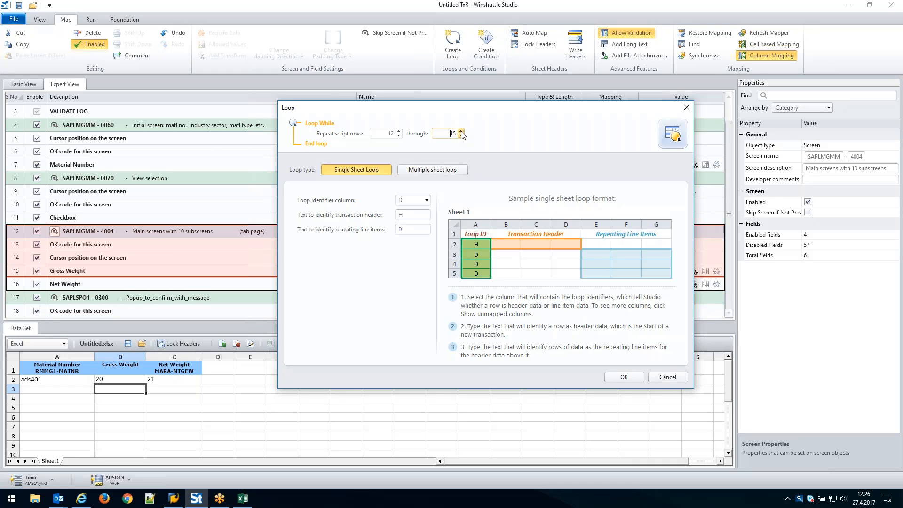
left_click(461, 132)
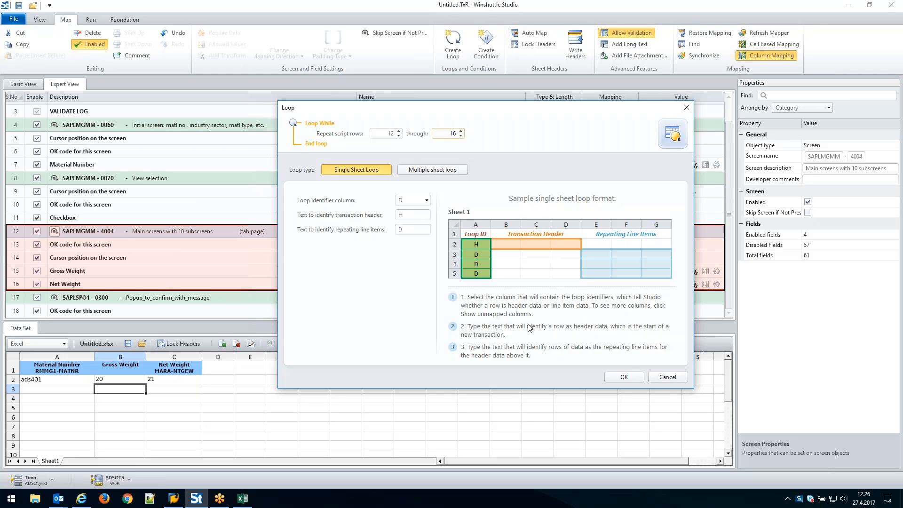
left_click(674, 380)
Step: Try an If condition on the Gross Weight field, choosing column B and the Empty operator
left_click(236, 272)
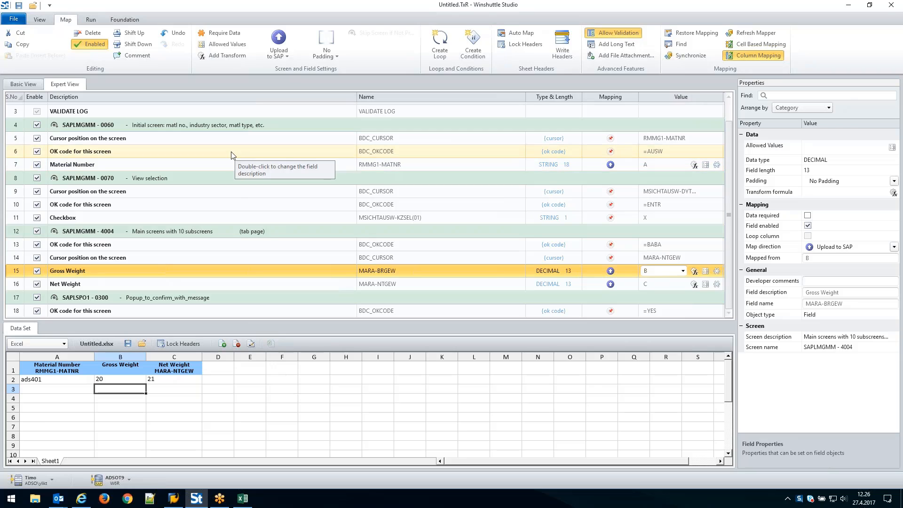
left_click(476, 53)
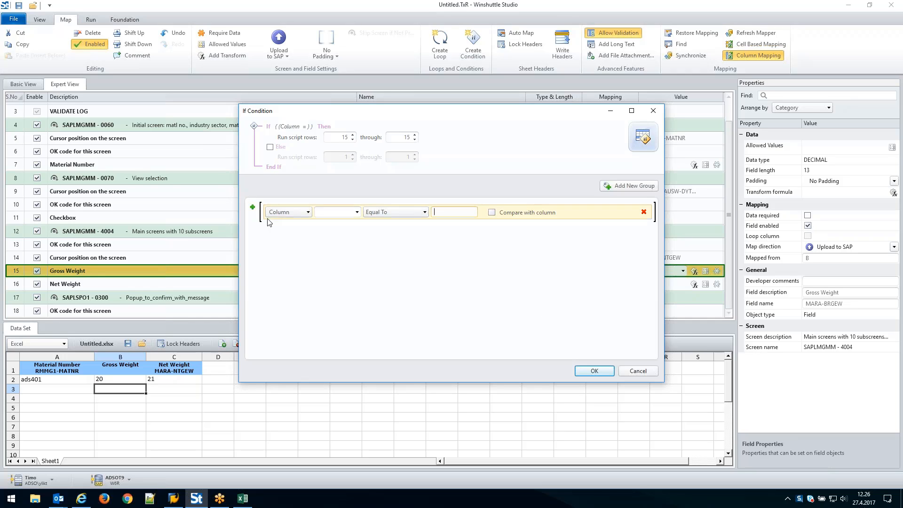
left_click(357, 212)
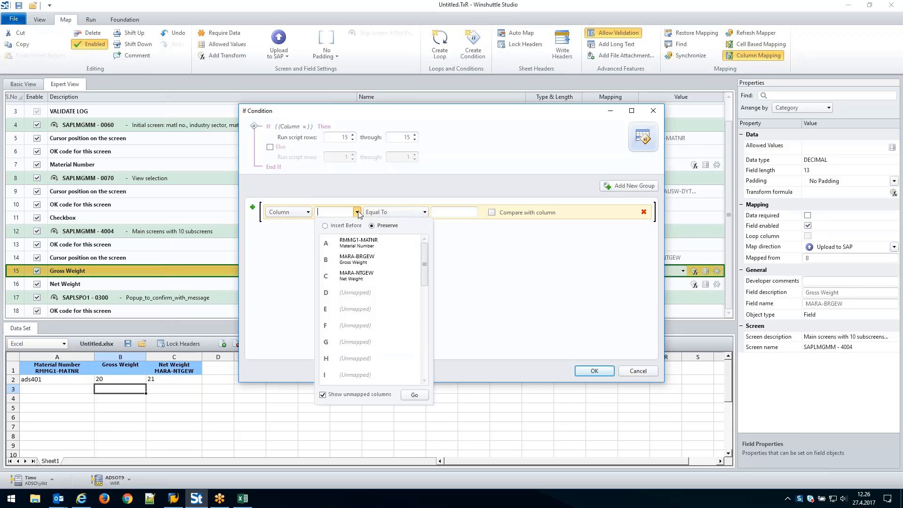
left_click(356, 259)
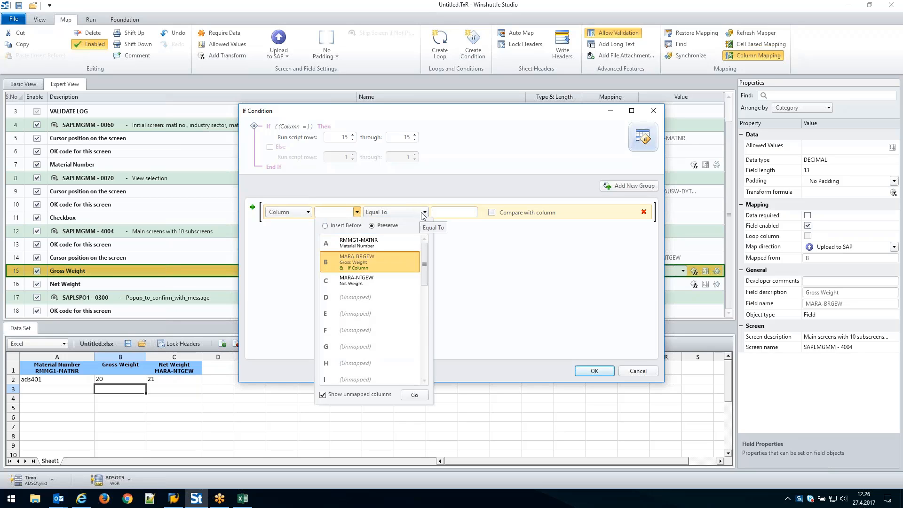
left_click(423, 212)
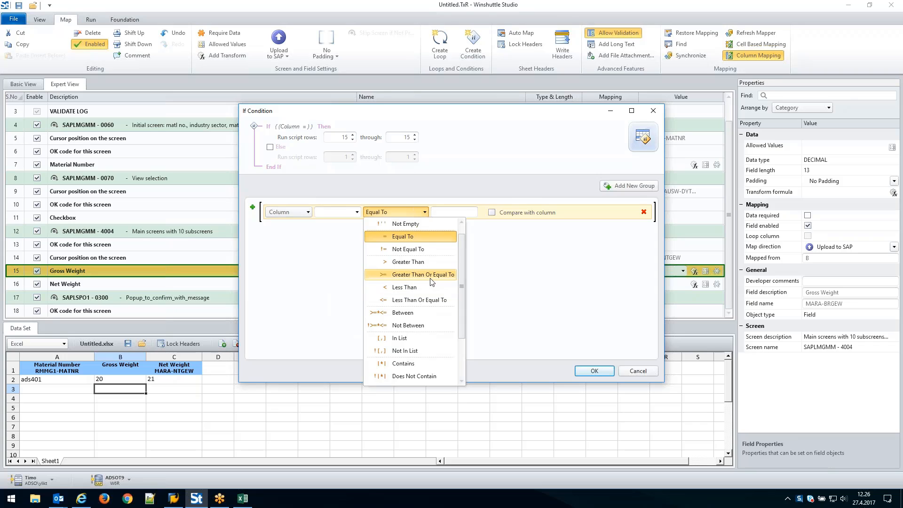
scroll(431, 282, "down", 2)
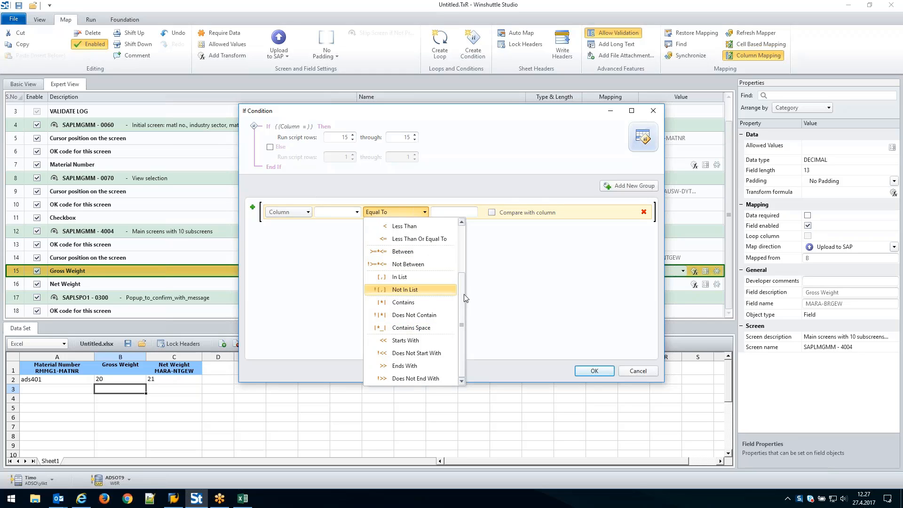
left_click_drag(461, 289, 463, 241)
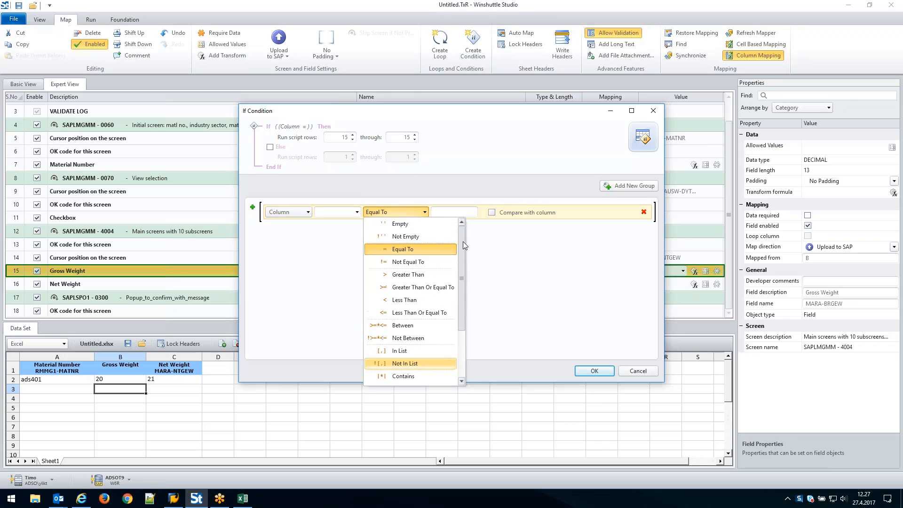
left_click(436, 224)
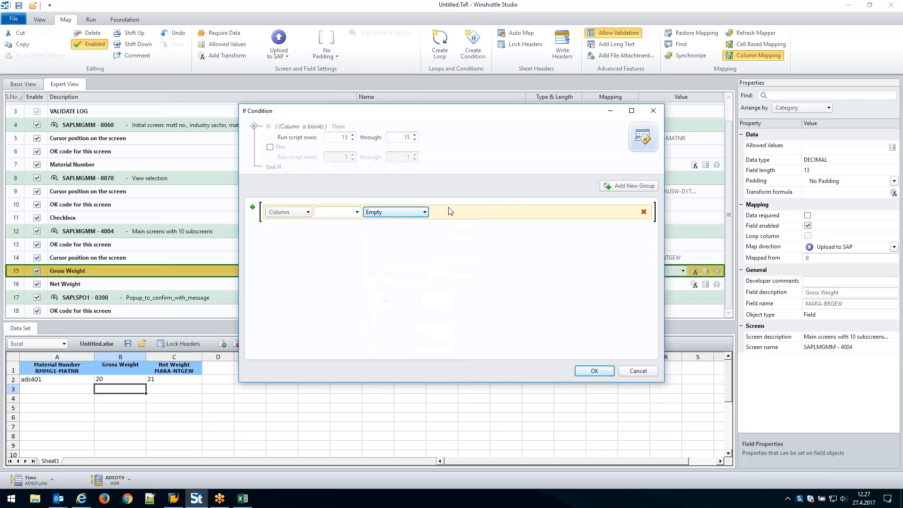
Step: Add three extra OR criteria to the If condition, remove them again, and discard the condition
left_click(252, 207)
left_click(253, 208)
left_click(253, 207)
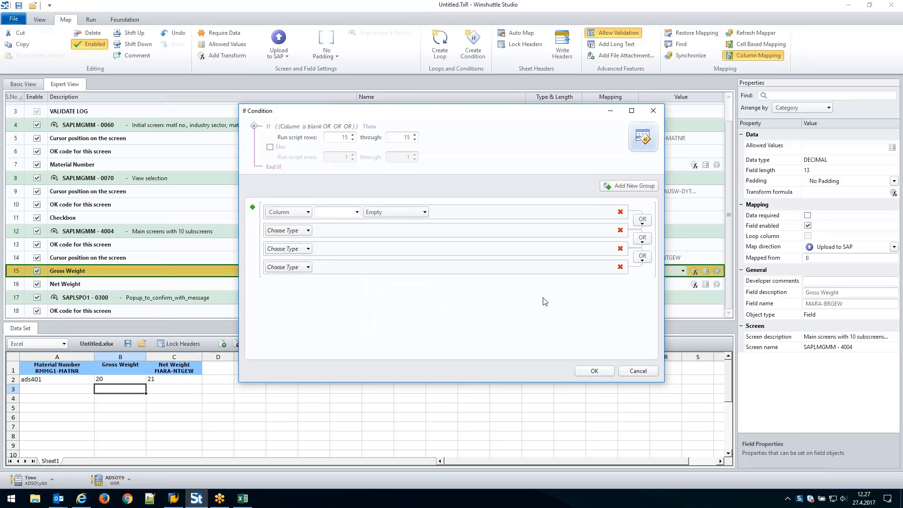
left_click(620, 266)
left_click(620, 248)
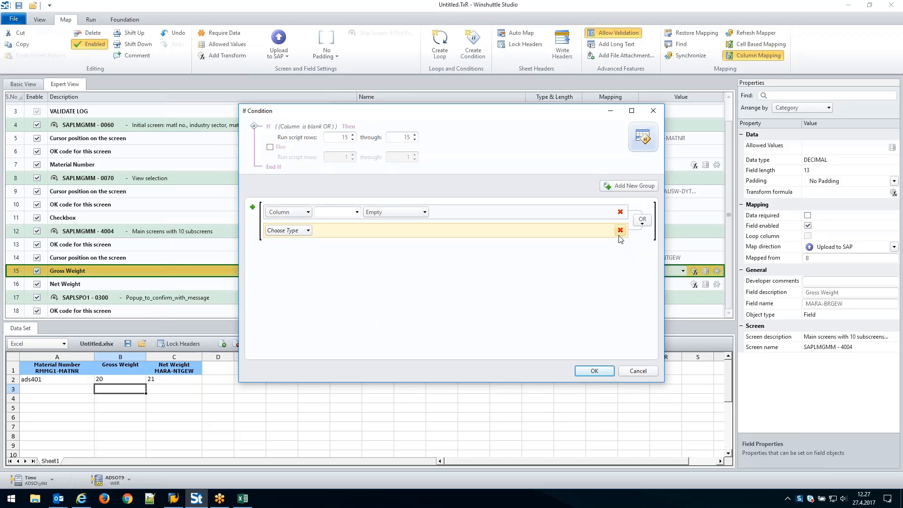
left_click(621, 230)
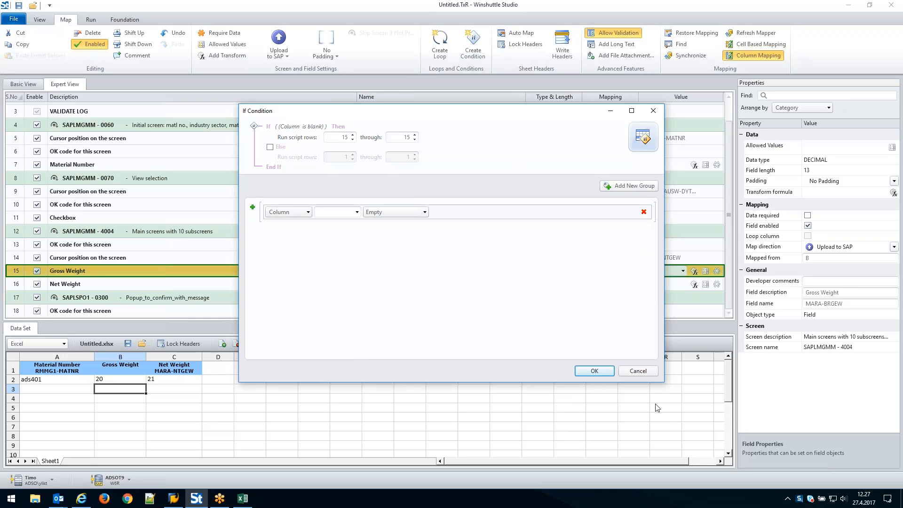
left_click(648, 371)
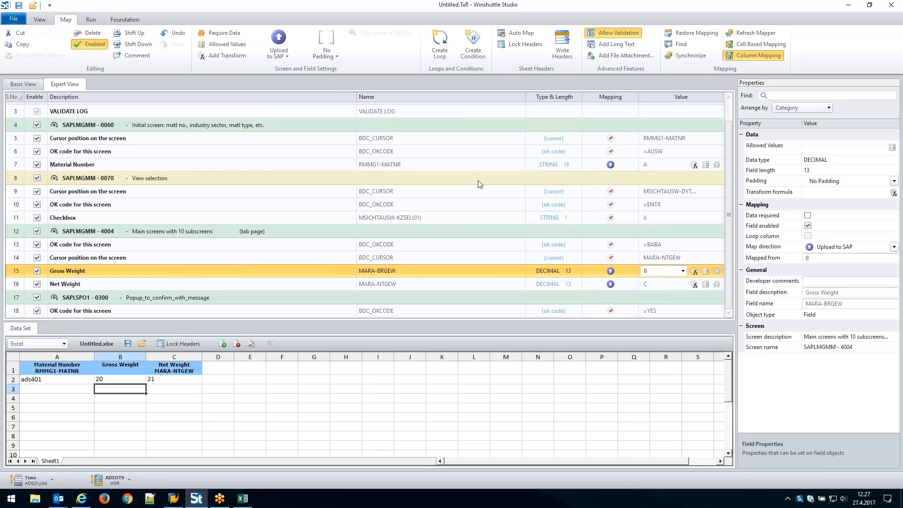
Step: Try to add a file attachment to the script using the Business Document Service mode
left_click(641, 58)
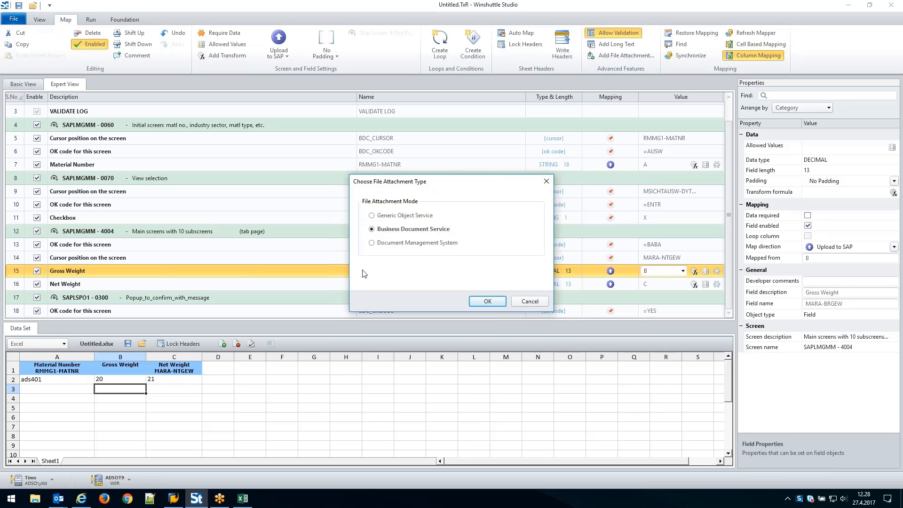
left_click(488, 302)
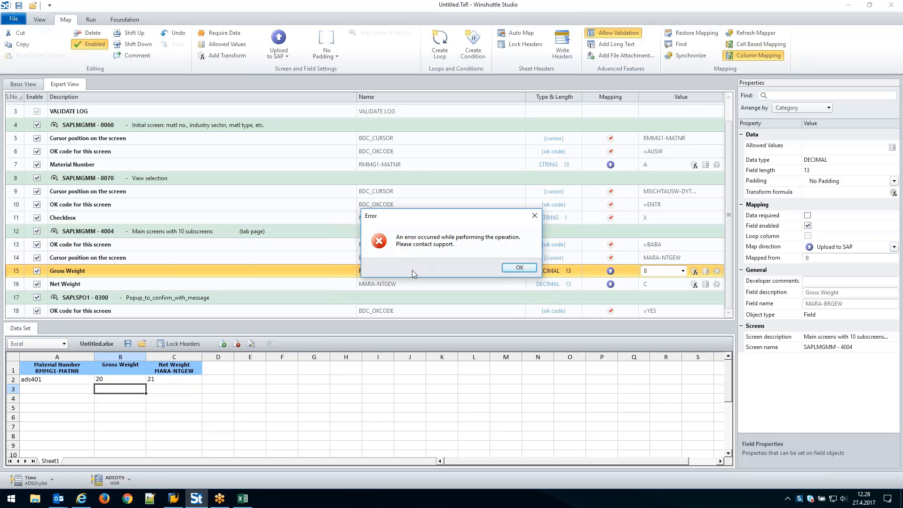
left_click(520, 267)
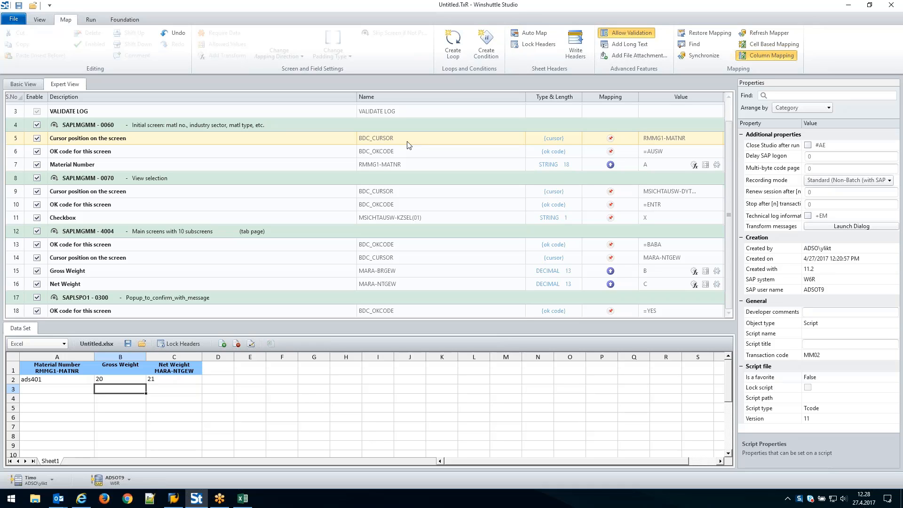
Step: Add the Sales text and Basic data text long texts to the script and review their new fields
left_click(641, 47)
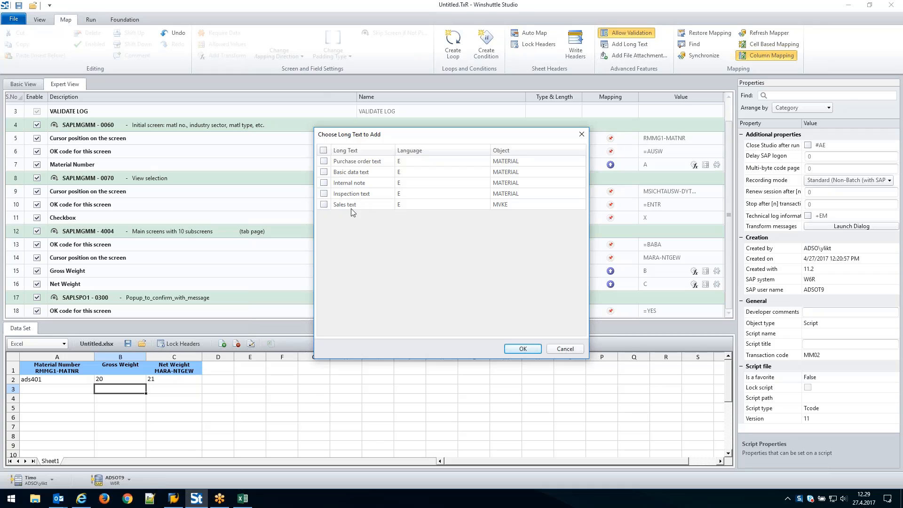
left_click(323, 205)
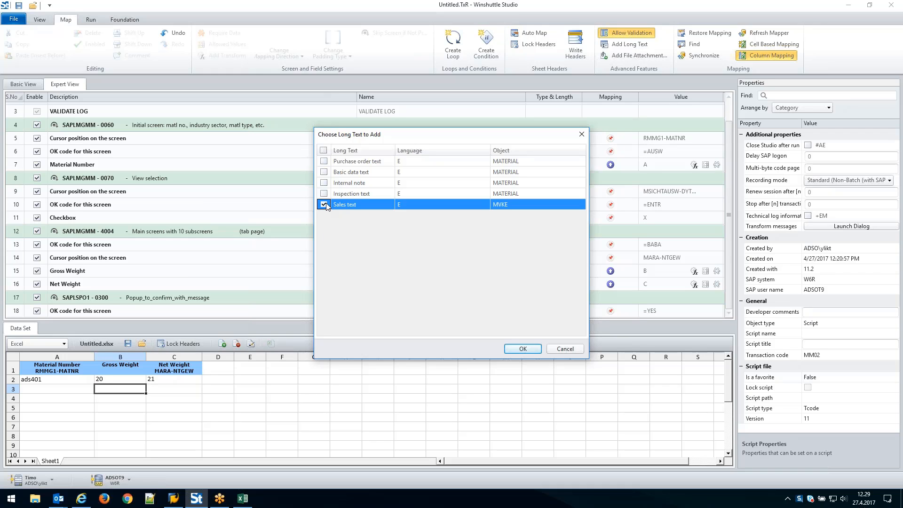
left_click(324, 172)
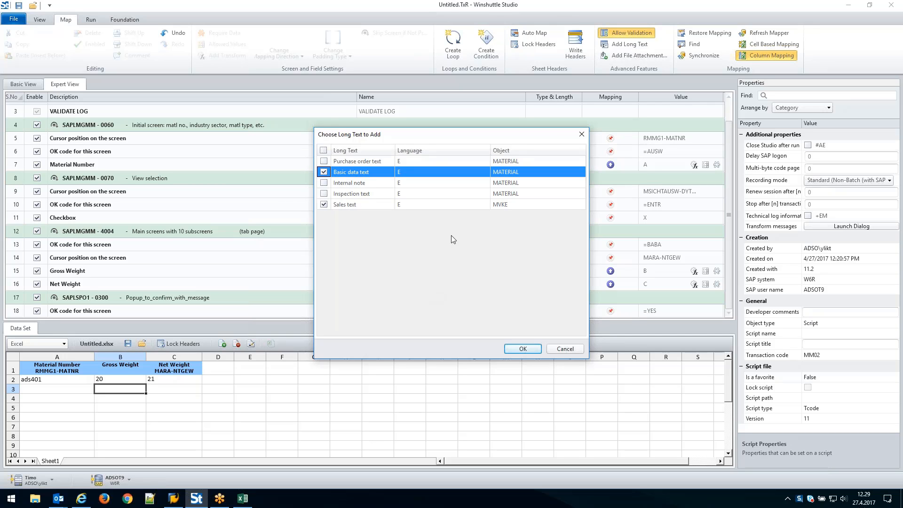
left_click(523, 351)
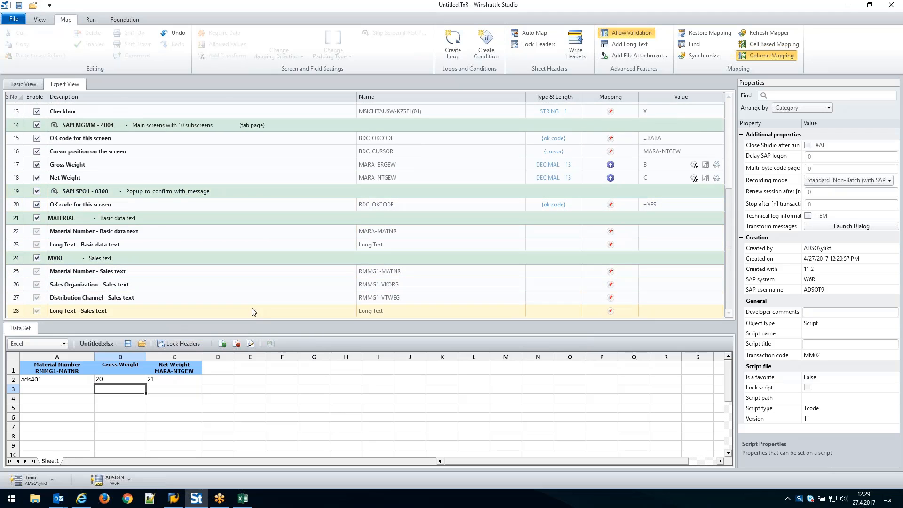
left_click(409, 313)
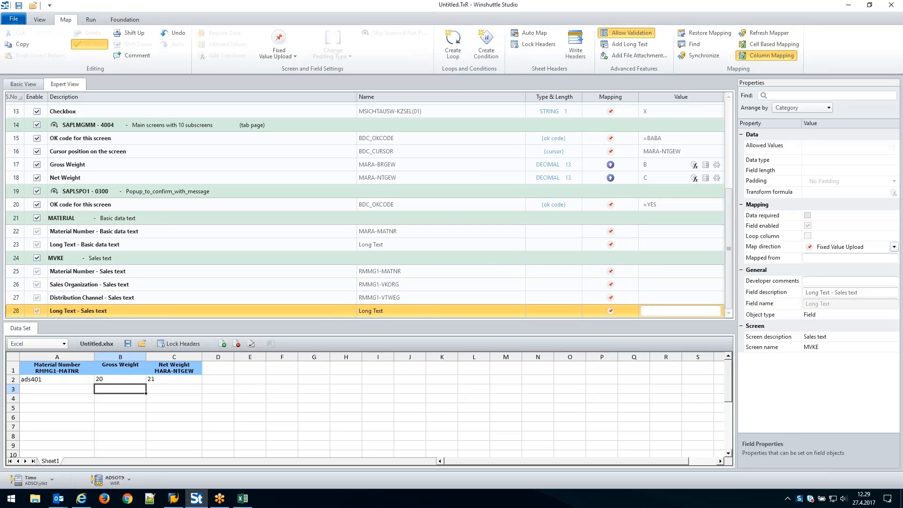
scroll(348, 270, "up", 1)
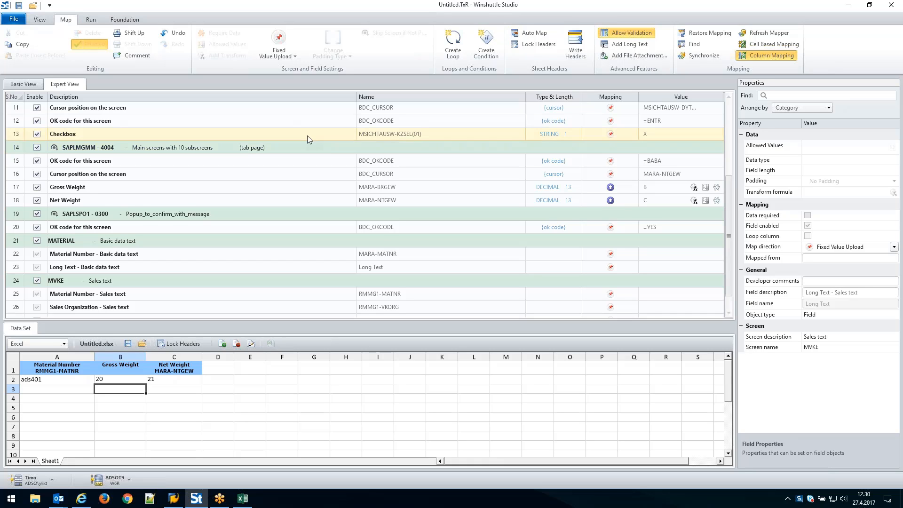
Step: Save both the script and its data file under the name MM02_20170427_123057
left_click(93, 24)
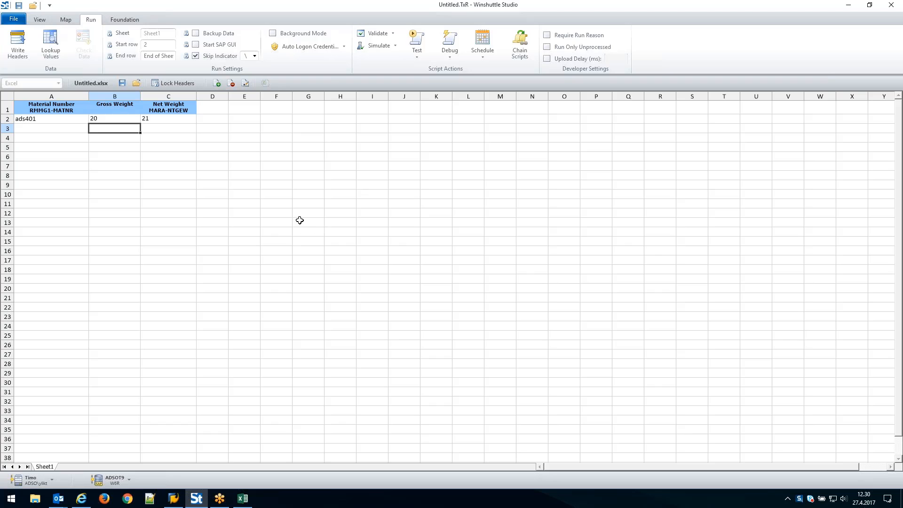
left_click(19, 6)
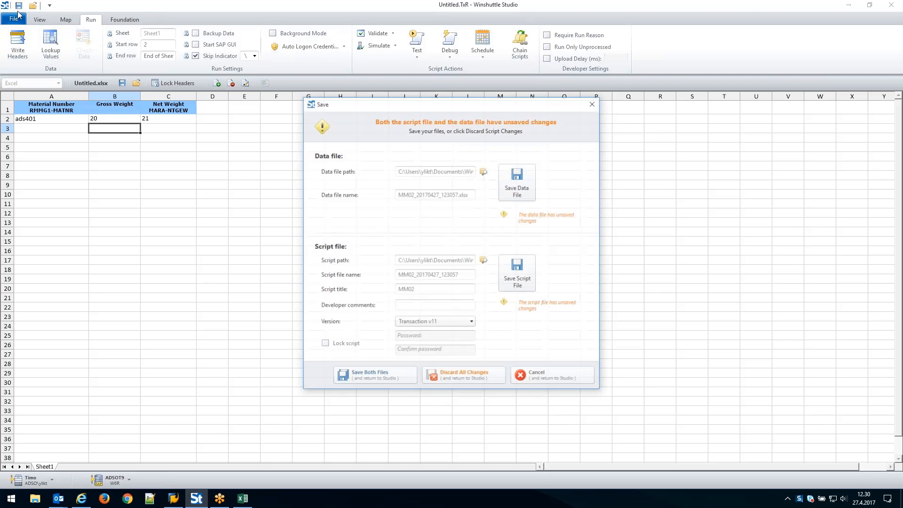
left_click(376, 375)
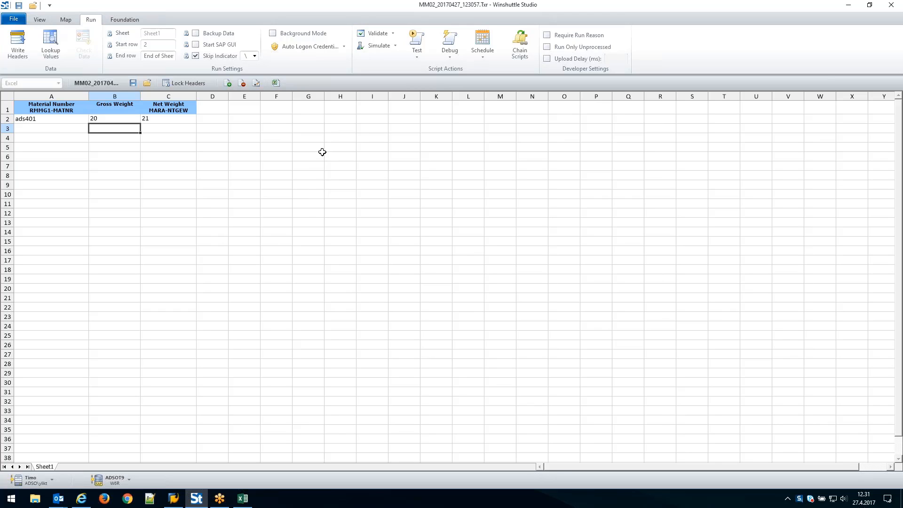
Step: Try chaining the scripts VA02_LongTextTest.Txr and VA01_LT_Test.Txr after the MM02 script
left_click(524, 44)
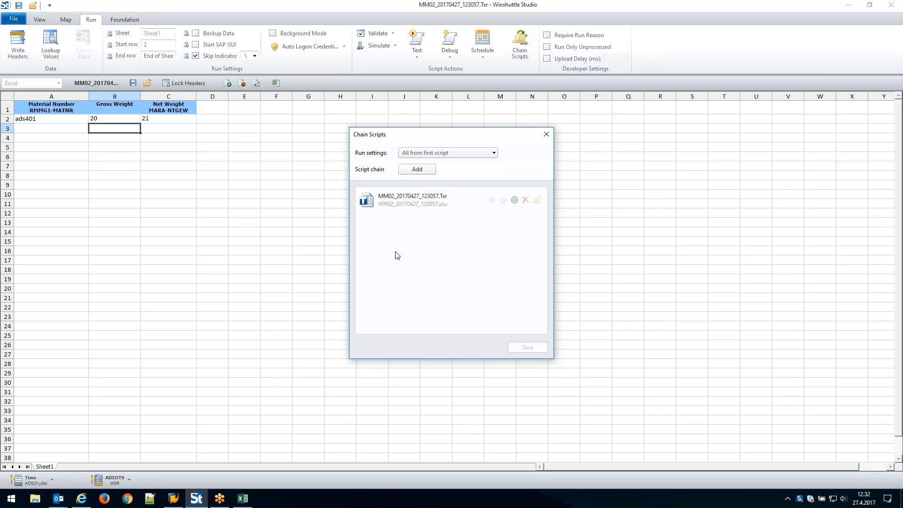
left_click(419, 170)
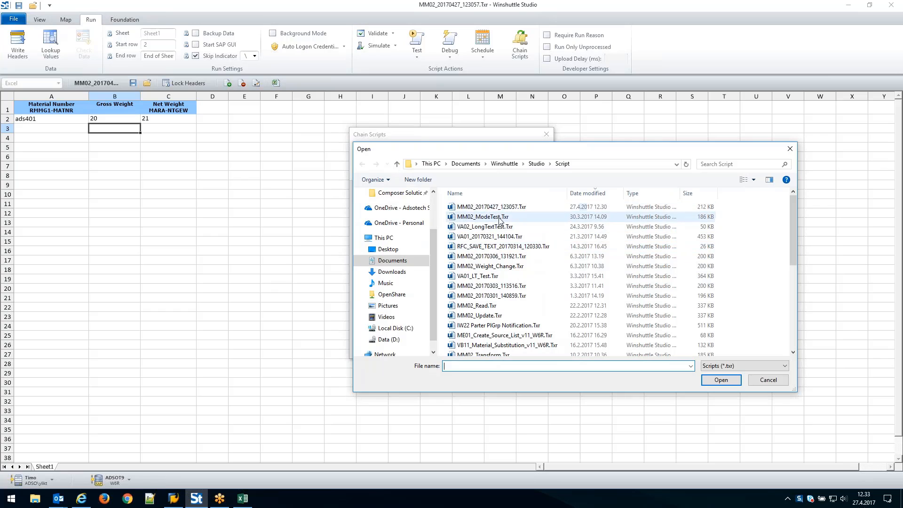
left_click(494, 227)
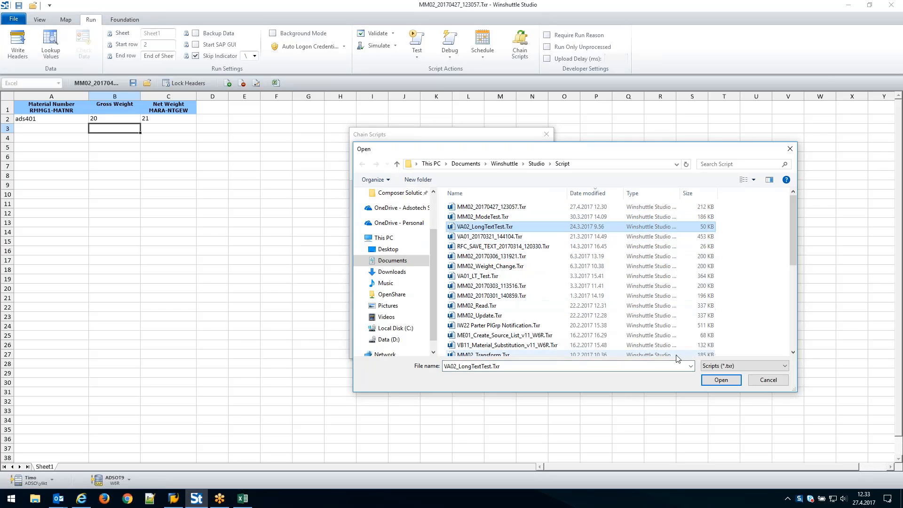
left_click(715, 377)
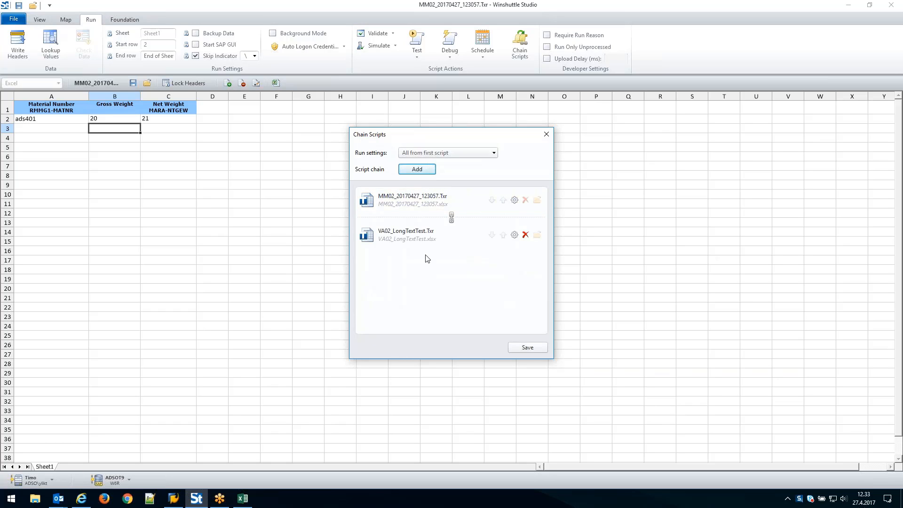
left_click(417, 170)
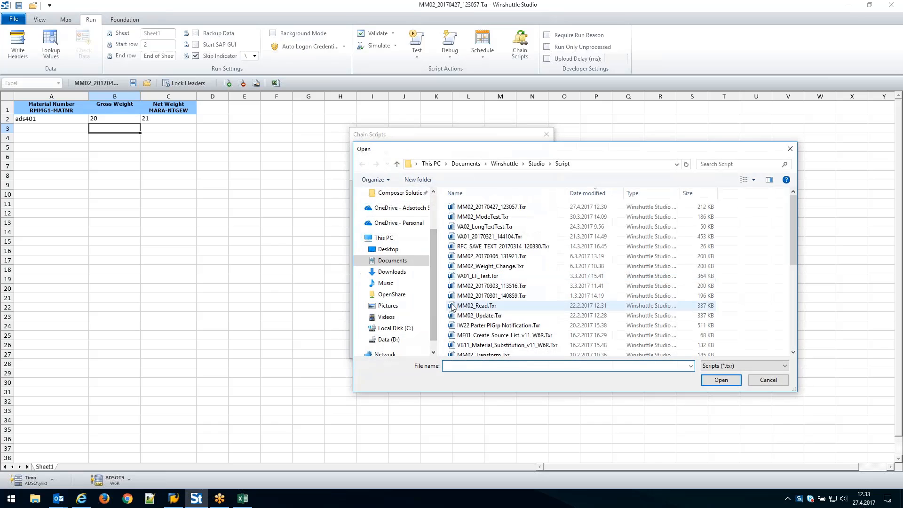
left_click(472, 277)
left_click(709, 377)
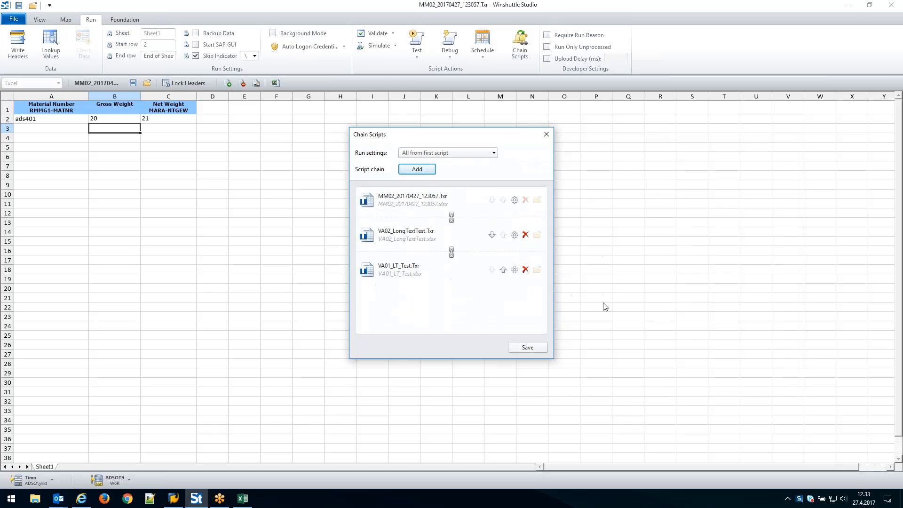
Step: Try swapping the order of the two added scripts and back, and view the MM02 script's chain run settings
left_click(395, 272)
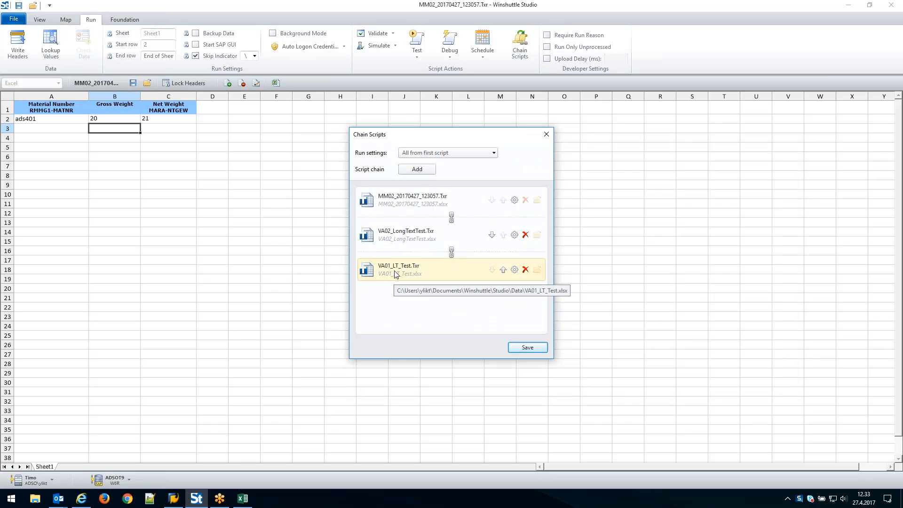
left_click(503, 269)
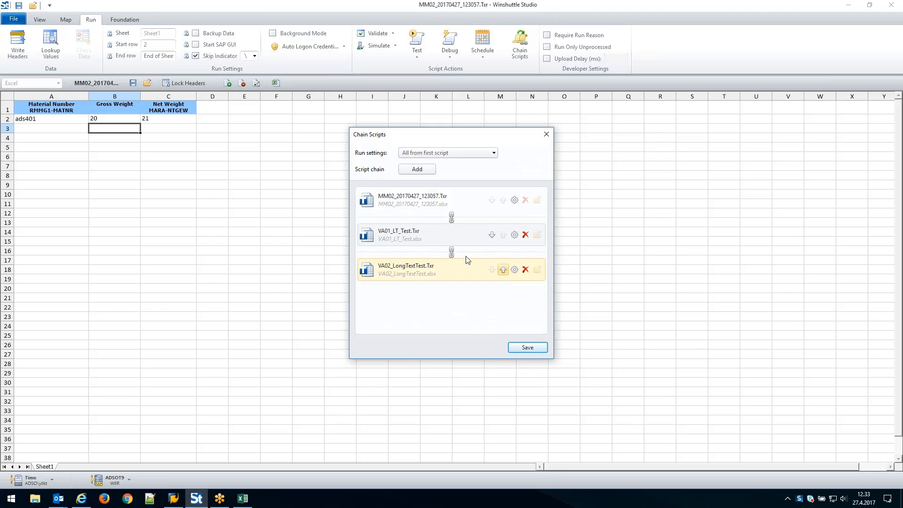
left_click(394, 269)
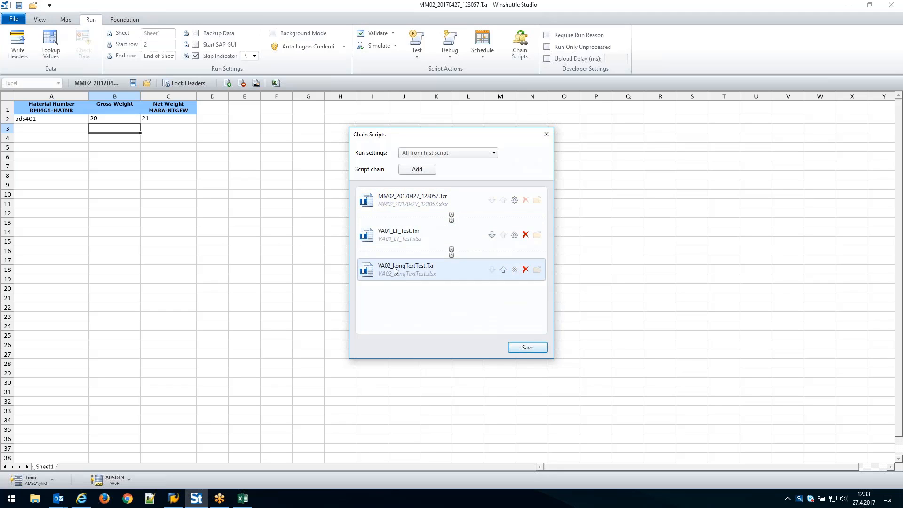
left_click(504, 270)
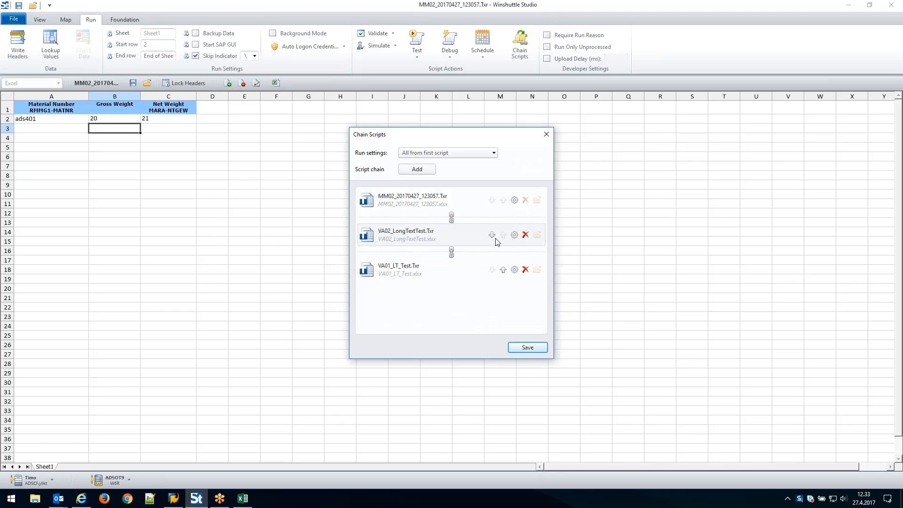
left_click(515, 199)
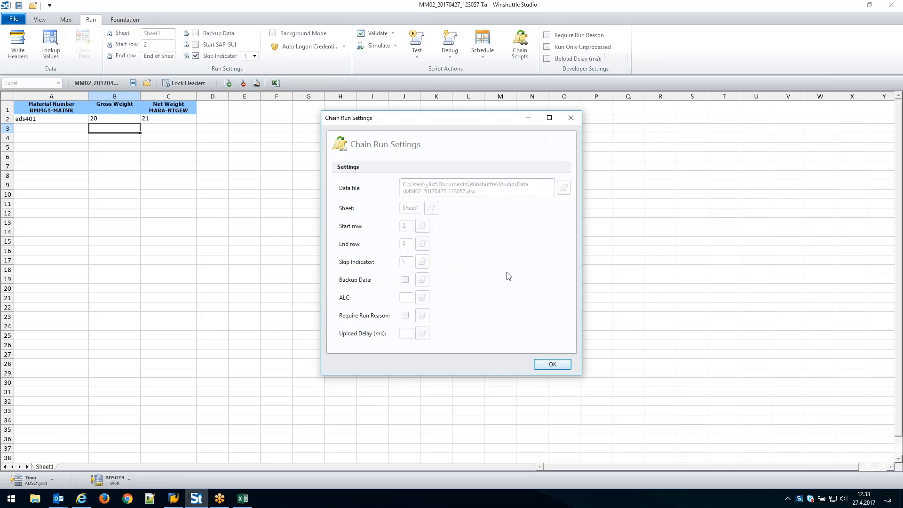
left_click(553, 365)
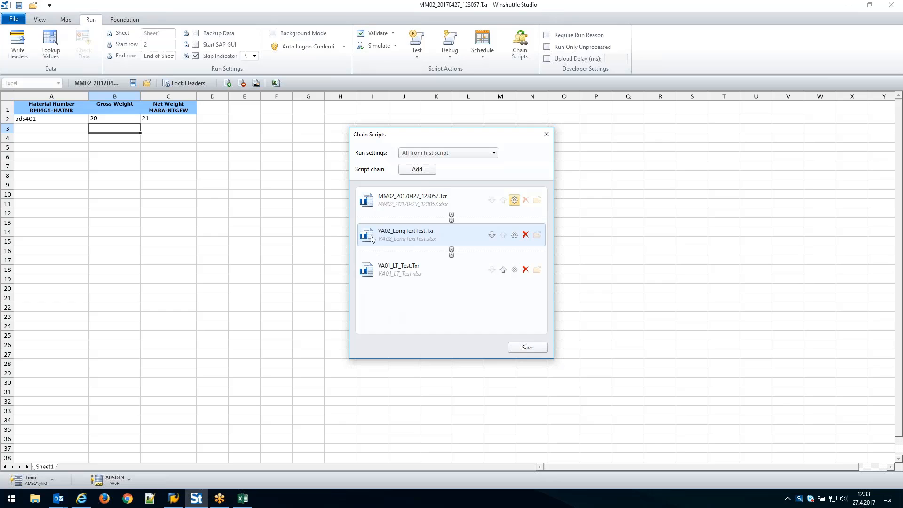
Step: Remove VA01_LT_Test.Txr and VA02_LongTextTest.Txr from the script chain and close the chain settings without saving
left_click(525, 270)
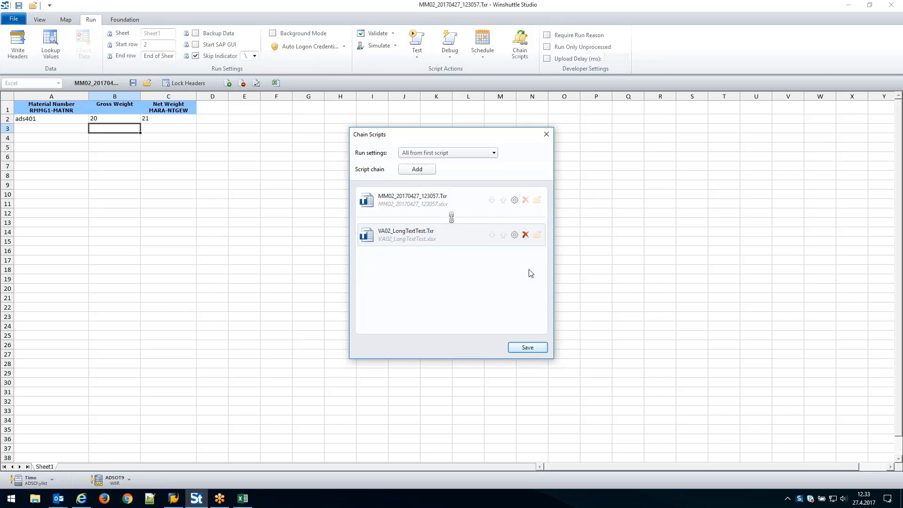
left_click(525, 235)
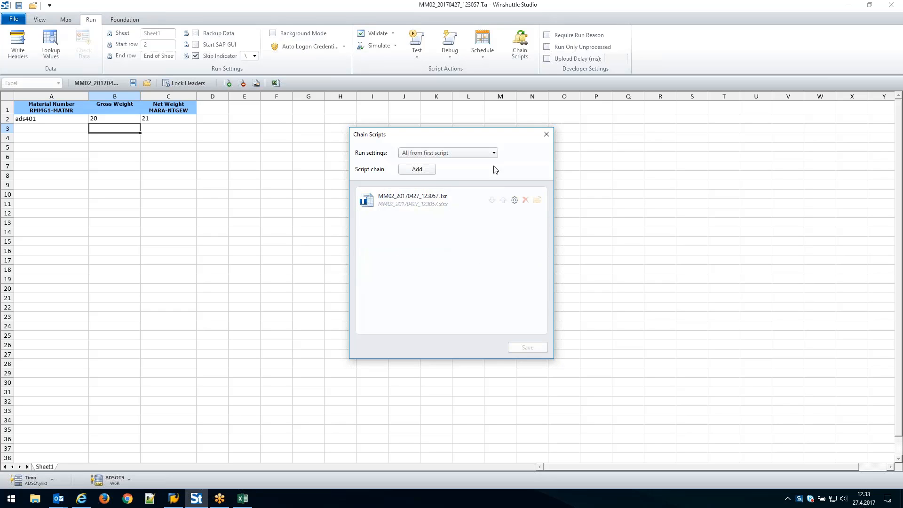
left_click(546, 134)
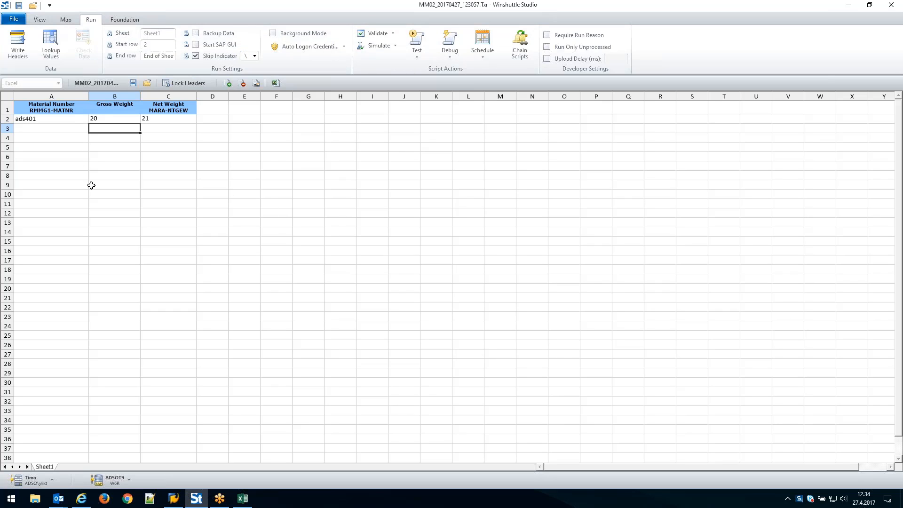
Step: Fill rows 3 to 7 with material numbers ads402 to ads406, gross weight 20 and net weight 21
left_click(68, 117)
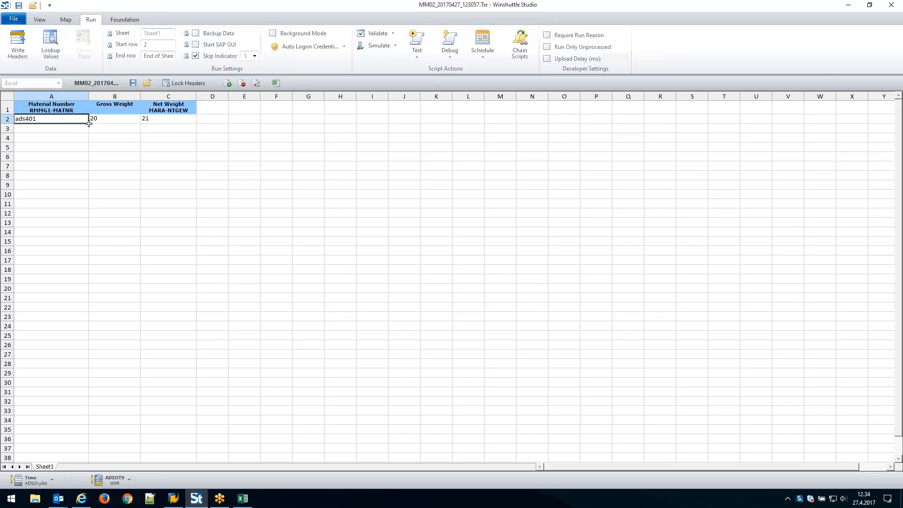
left_click_drag(89, 123, 88, 174)
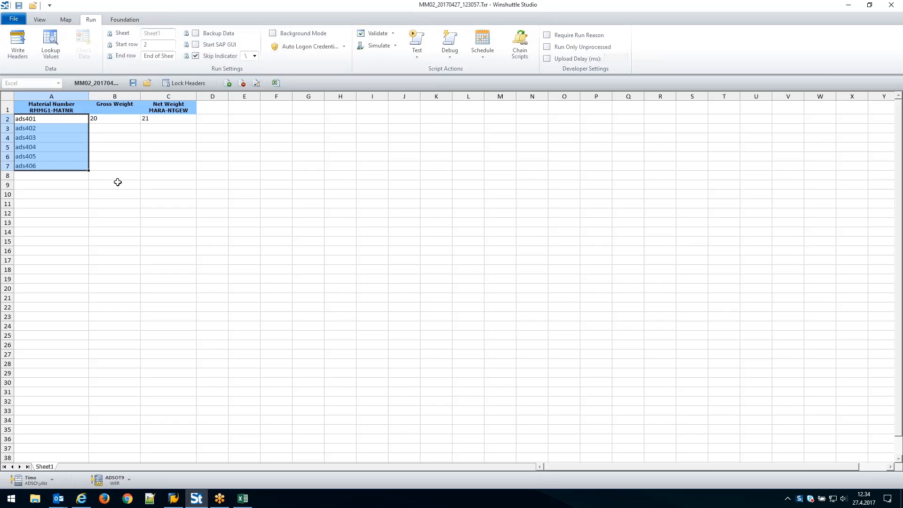
left_click(111, 127)
left_click_drag(112, 120, 192, 167)
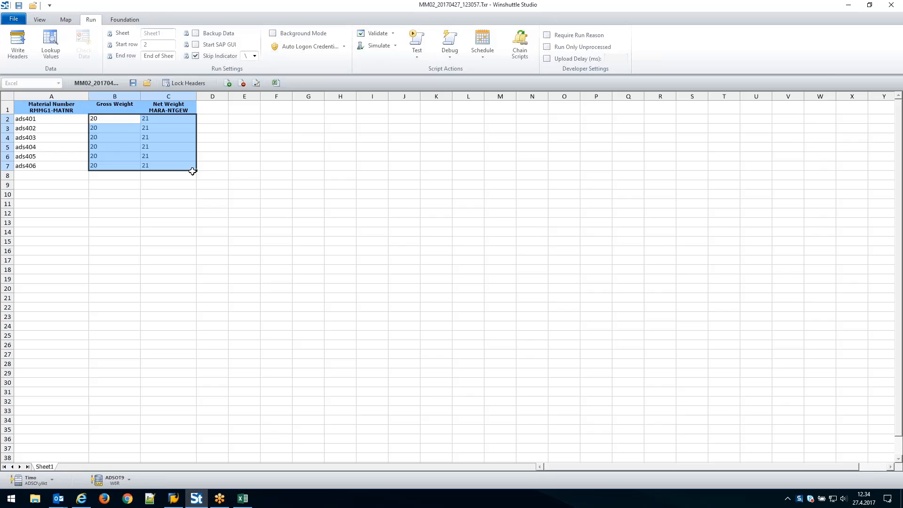
left_click(233, 168)
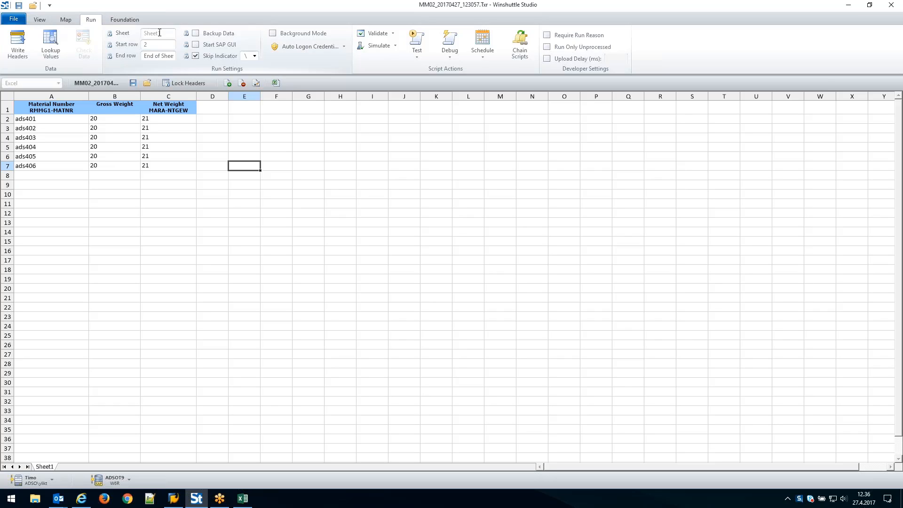
Step: Set the end row to 10, enable Backup Data, and lock these run settings together with the sheet and start row
left_click(109, 36)
left_click(110, 45)
left_click(158, 56)
type("10")
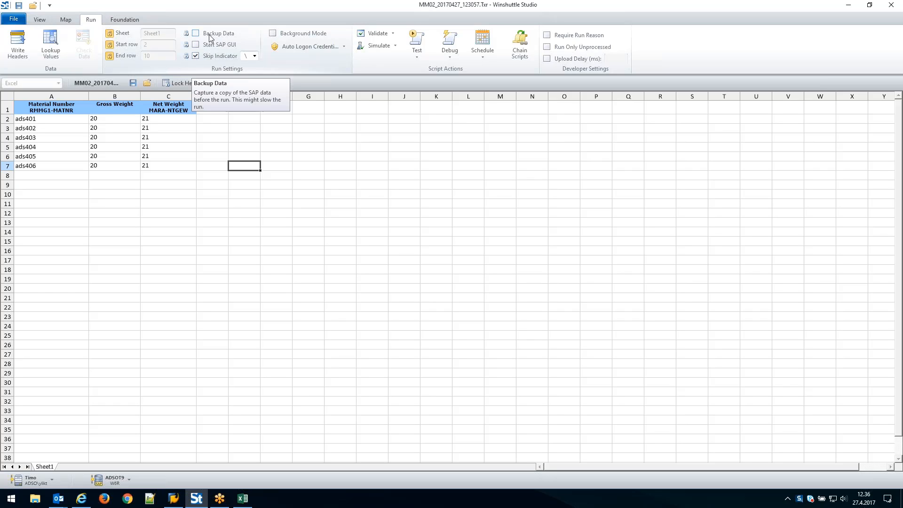
left_click(195, 33)
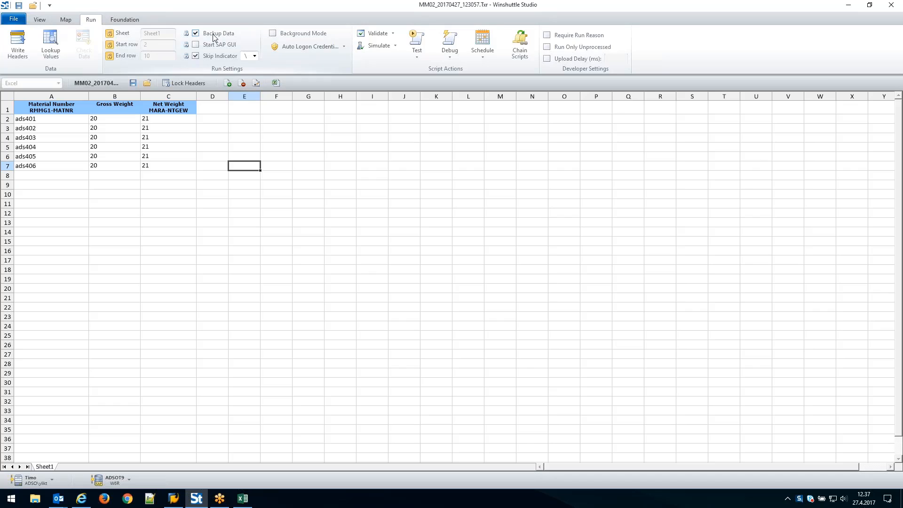
left_click(187, 34)
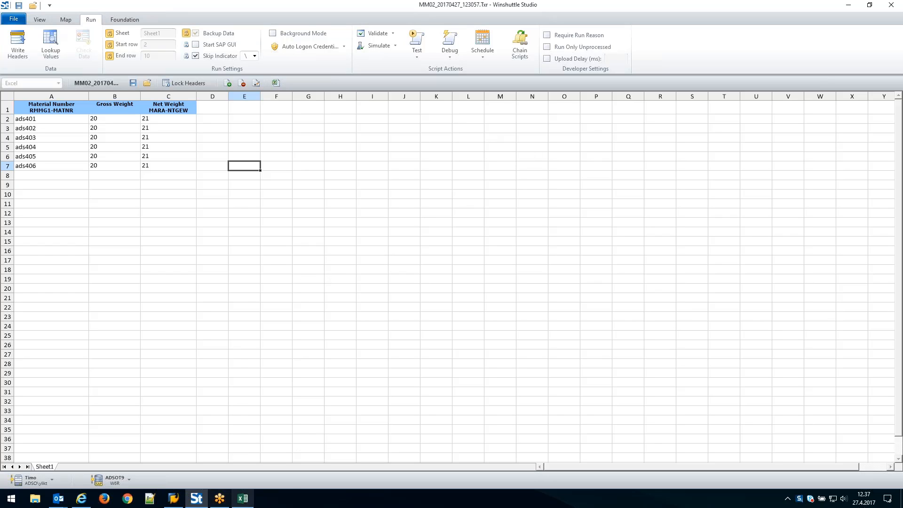
Step: Switch to Excel and examine the Winshuttle Run add-in's script list and the properties of the FB50 mass entry script
left_click(244, 502)
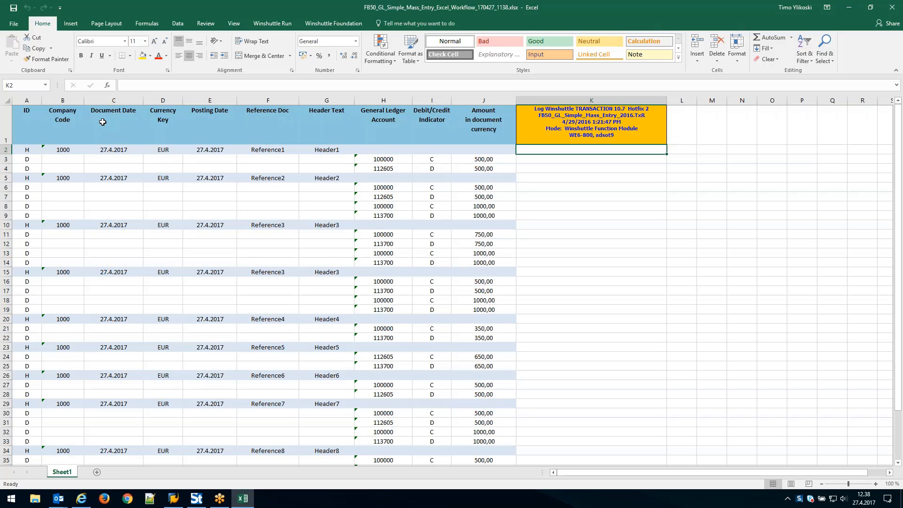
left_click(267, 24)
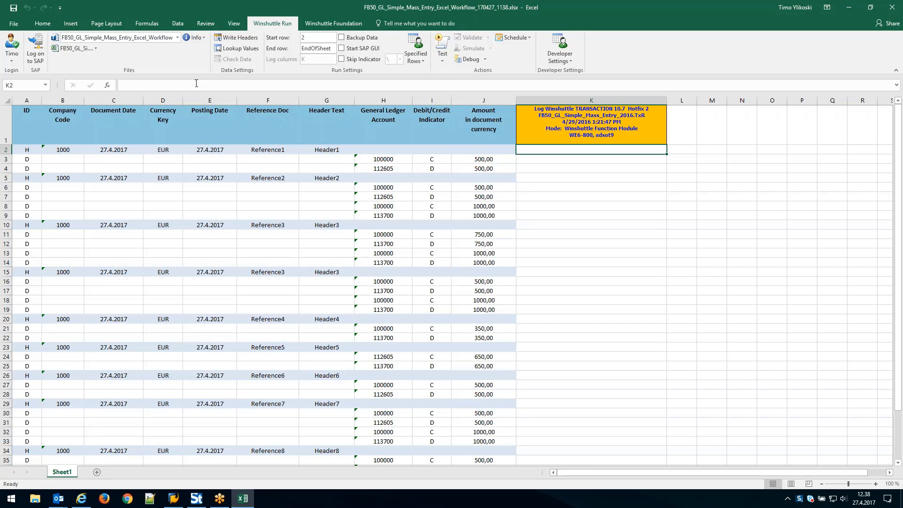
left_click(178, 37)
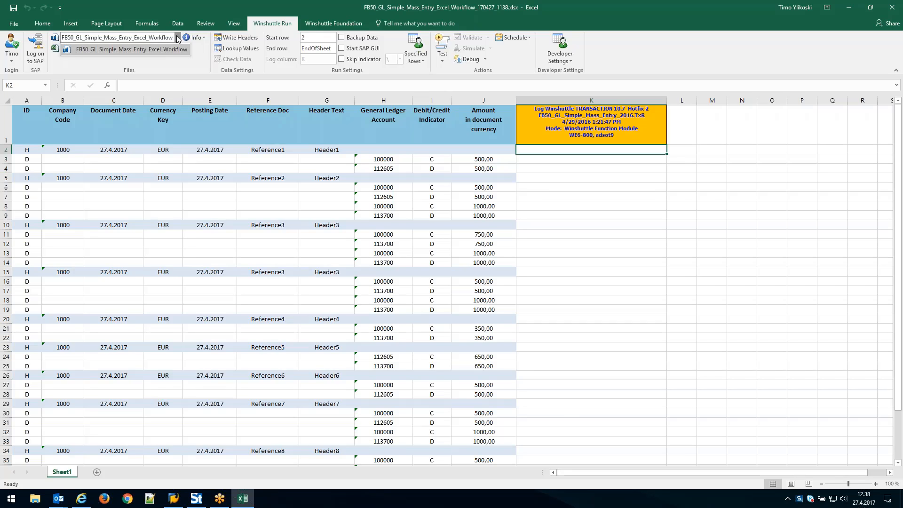
left_click(177, 37)
left_click(199, 37)
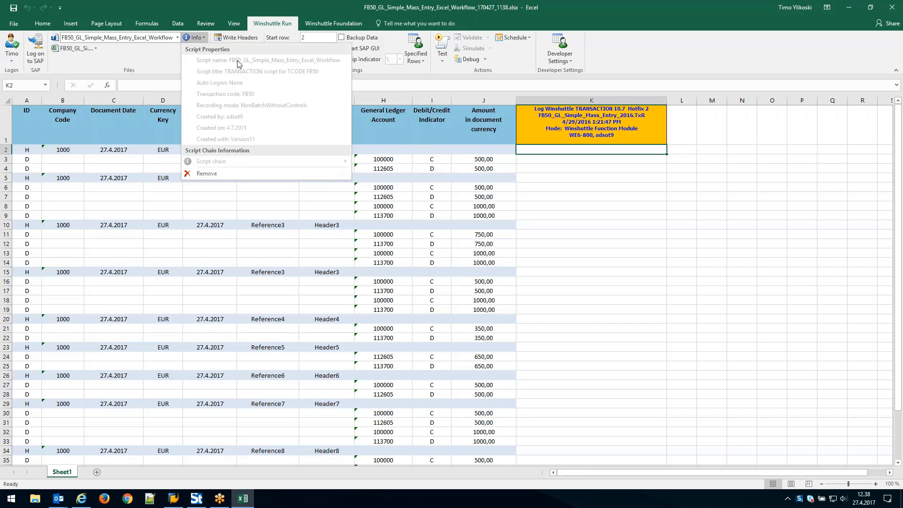
left_click(204, 39)
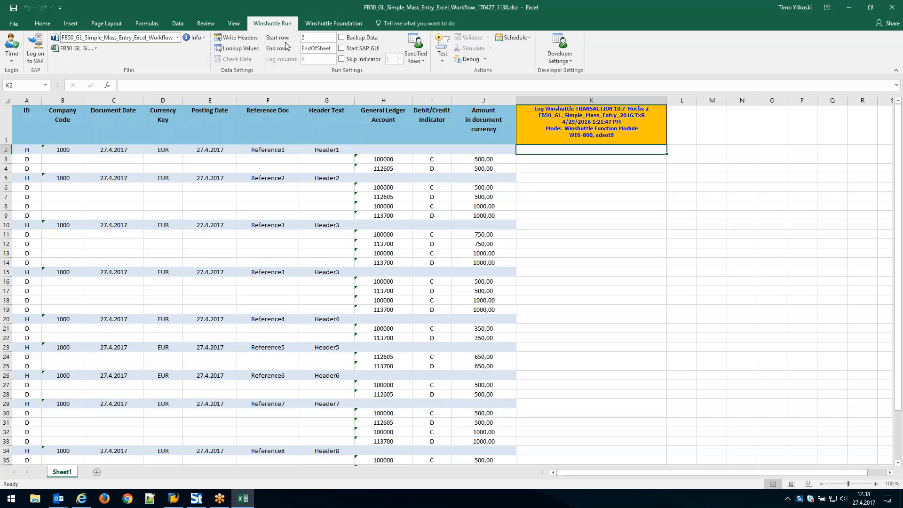